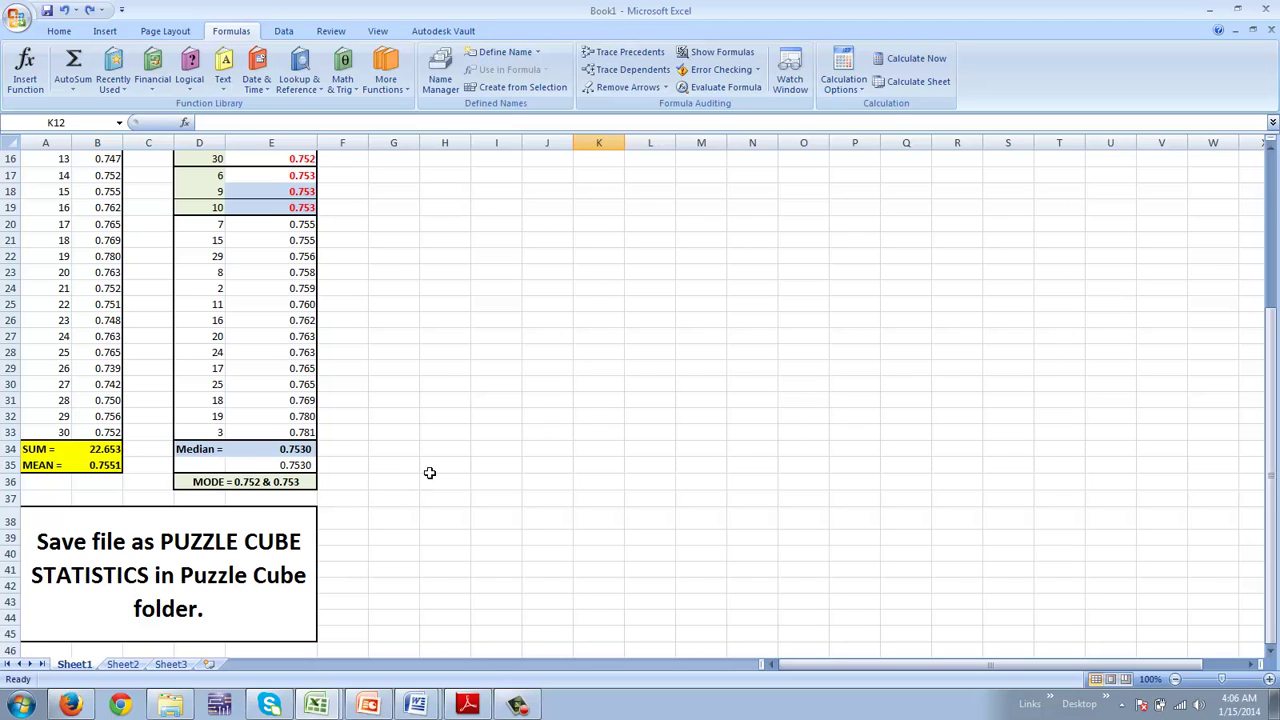
Step: Review the standard deviation formula slide in PowerPoint and return to the Excel workbook
{"action": "scroll", "coordinate": [429, 472], "scroll_direction": "up", "scroll_amount": 5}
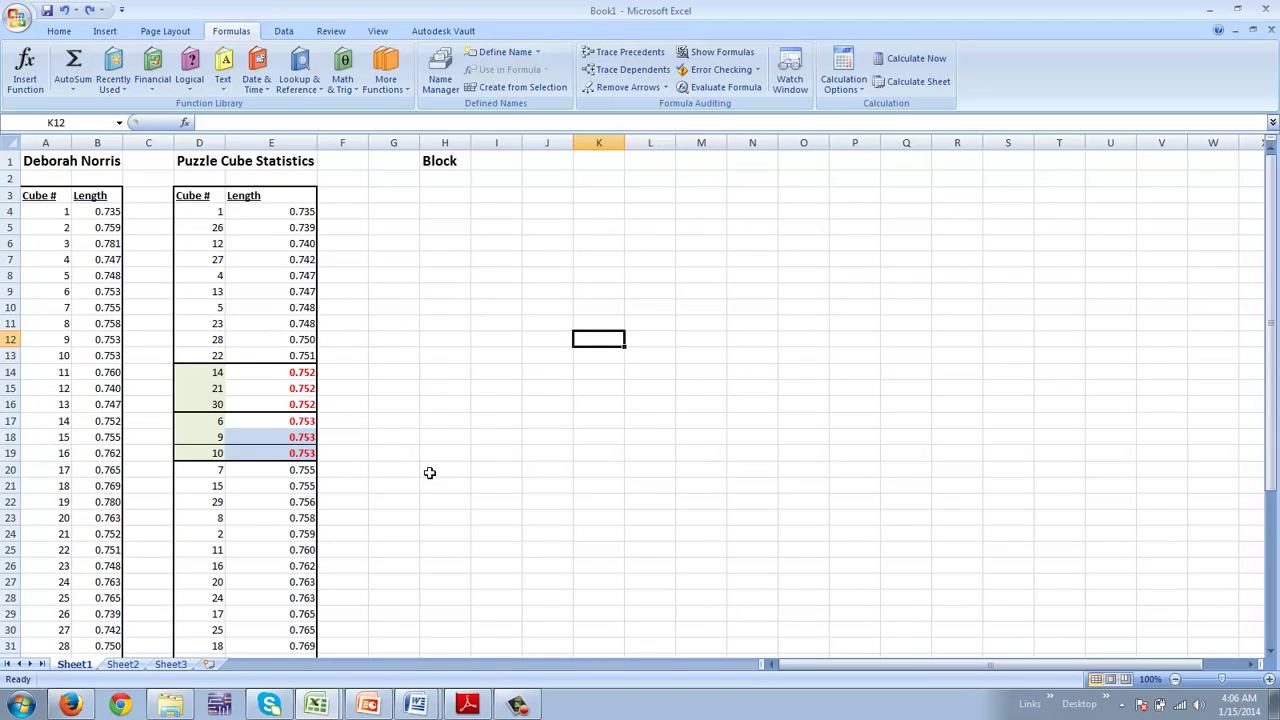
{"action": "left_click", "coordinate": [369, 705]}
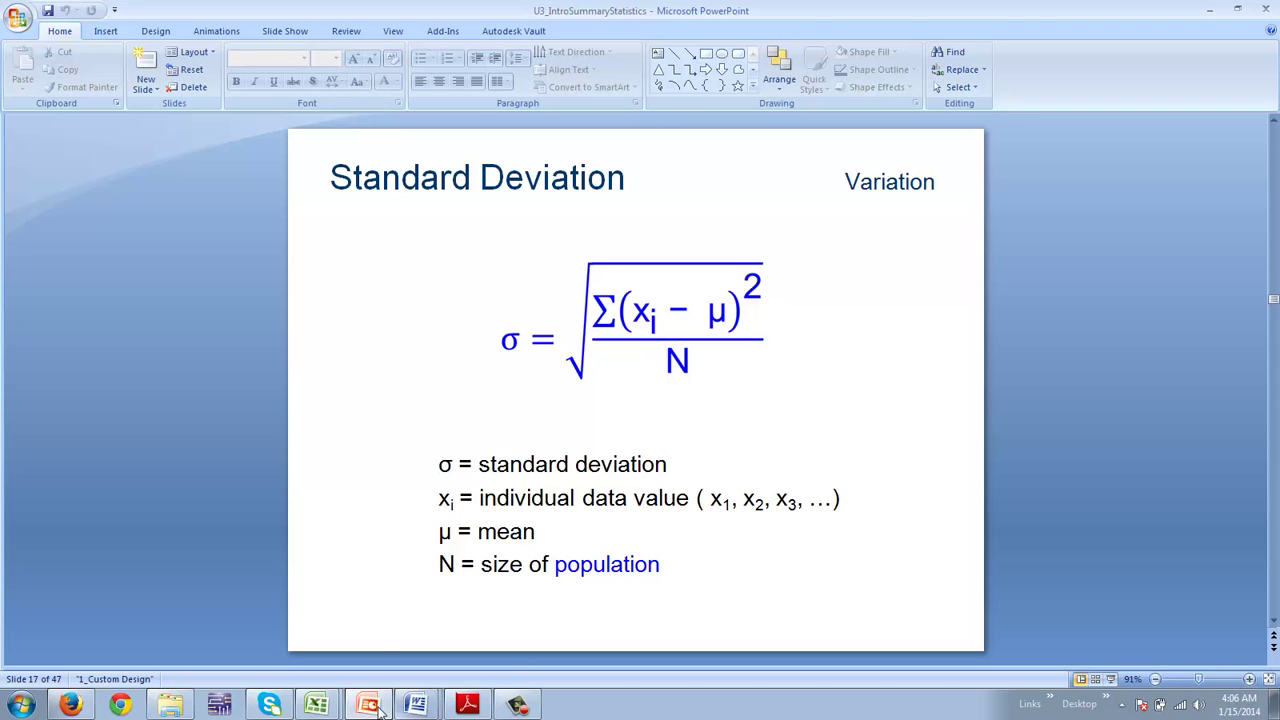
{"action": "mouse_move", "coordinate": [316, 706]}
{"action": "left_click", "coordinate": [256, 667]}
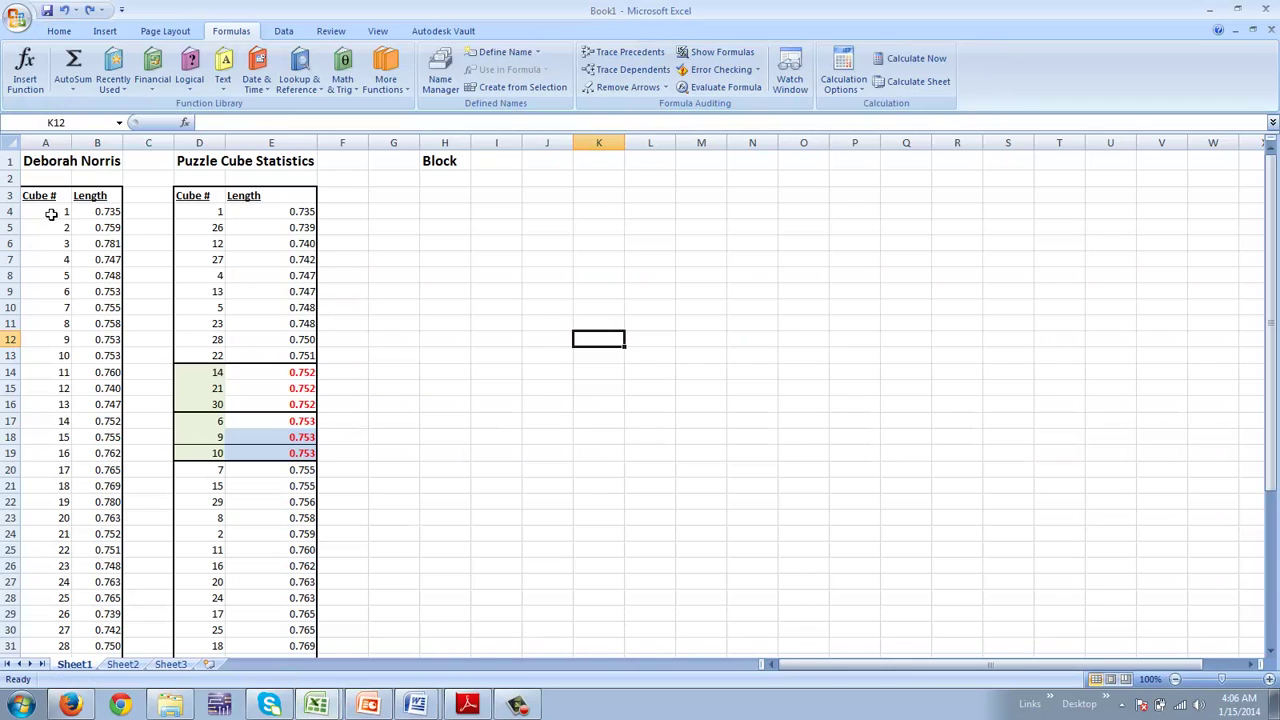
Step: Copy the Cube # and Length table in A3:B33 and paste it starting at cell G3
{"action": "left_click_drag", "start_coordinate": [48, 196], "coordinate": [96, 612]}
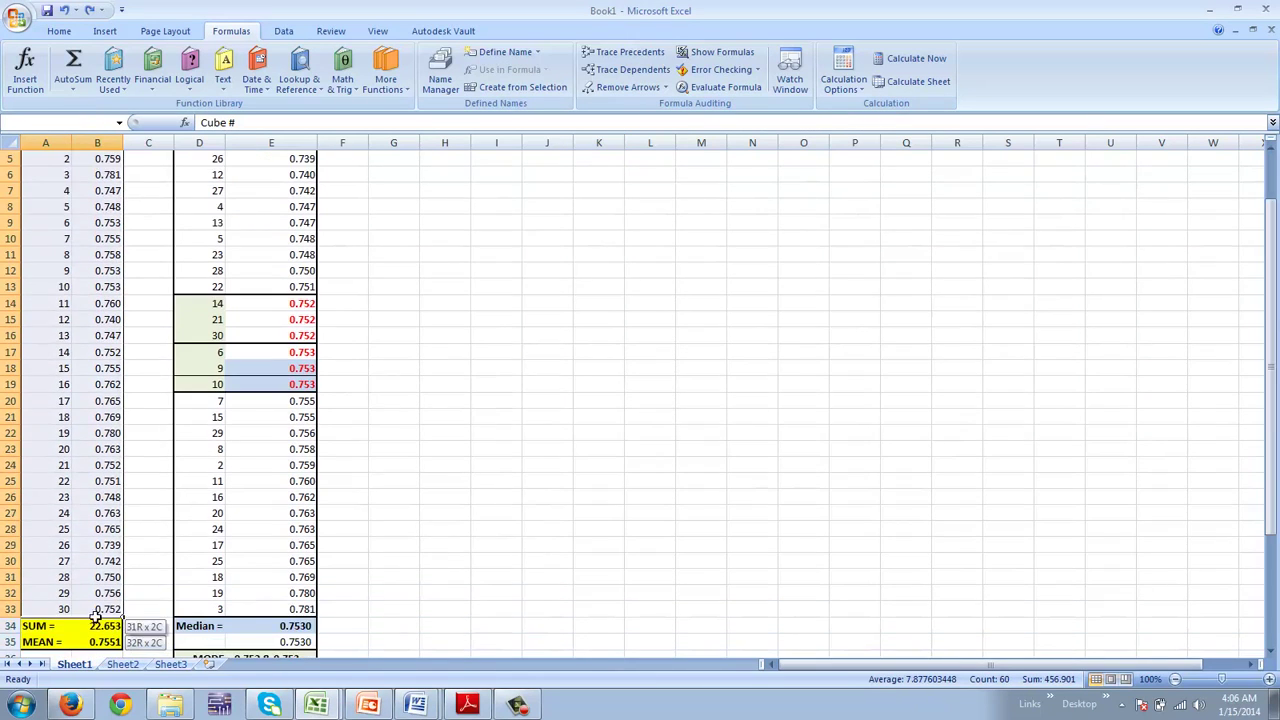
{"action": "right_click", "coordinate": [41, 366]}
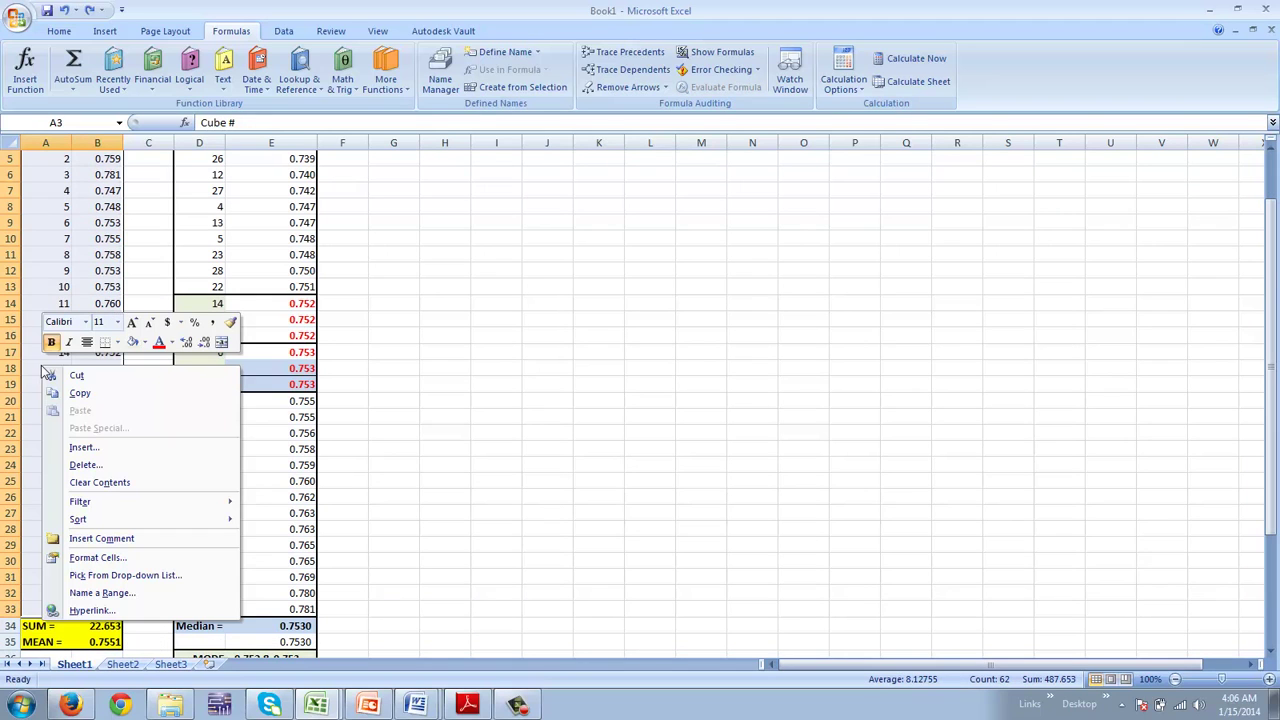
{"action": "left_click", "coordinate": [90, 398]}
{"action": "scroll", "coordinate": [286, 334], "scroll_direction": "up", "scroll_amount": 2}
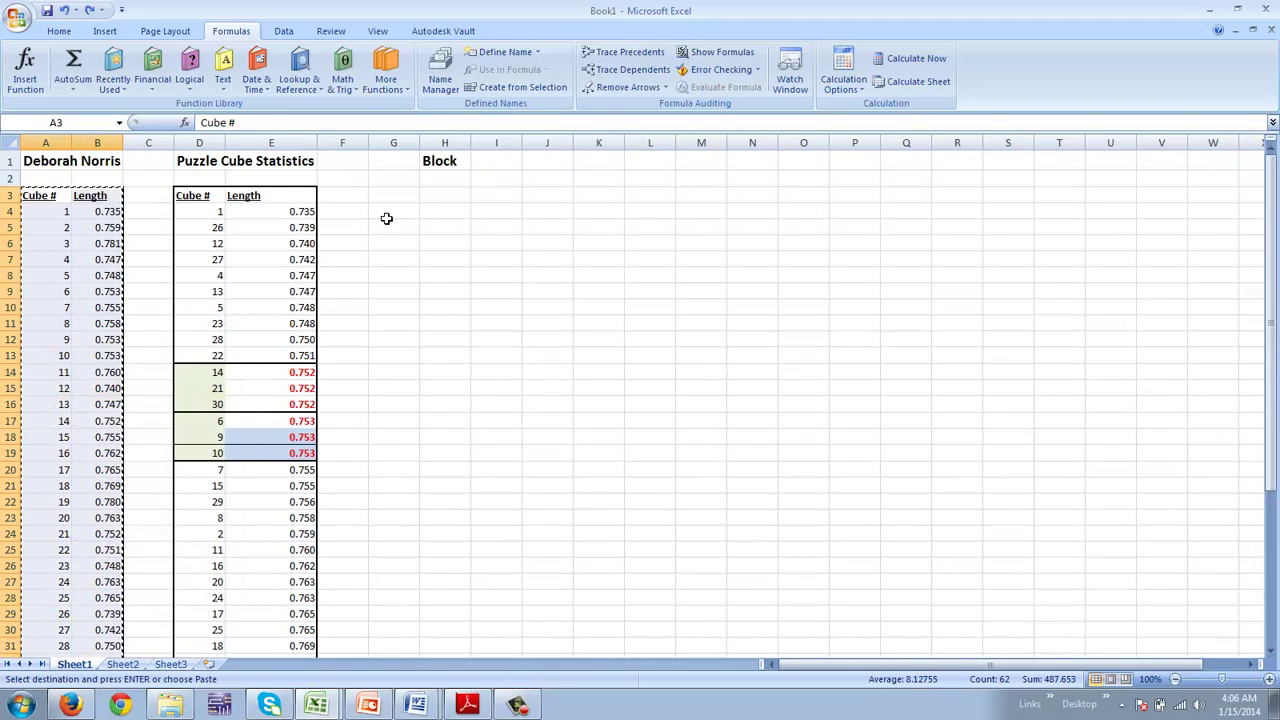
{"action": "left_click", "coordinate": [390, 212]}
{"action": "left_click", "coordinate": [388, 197]}
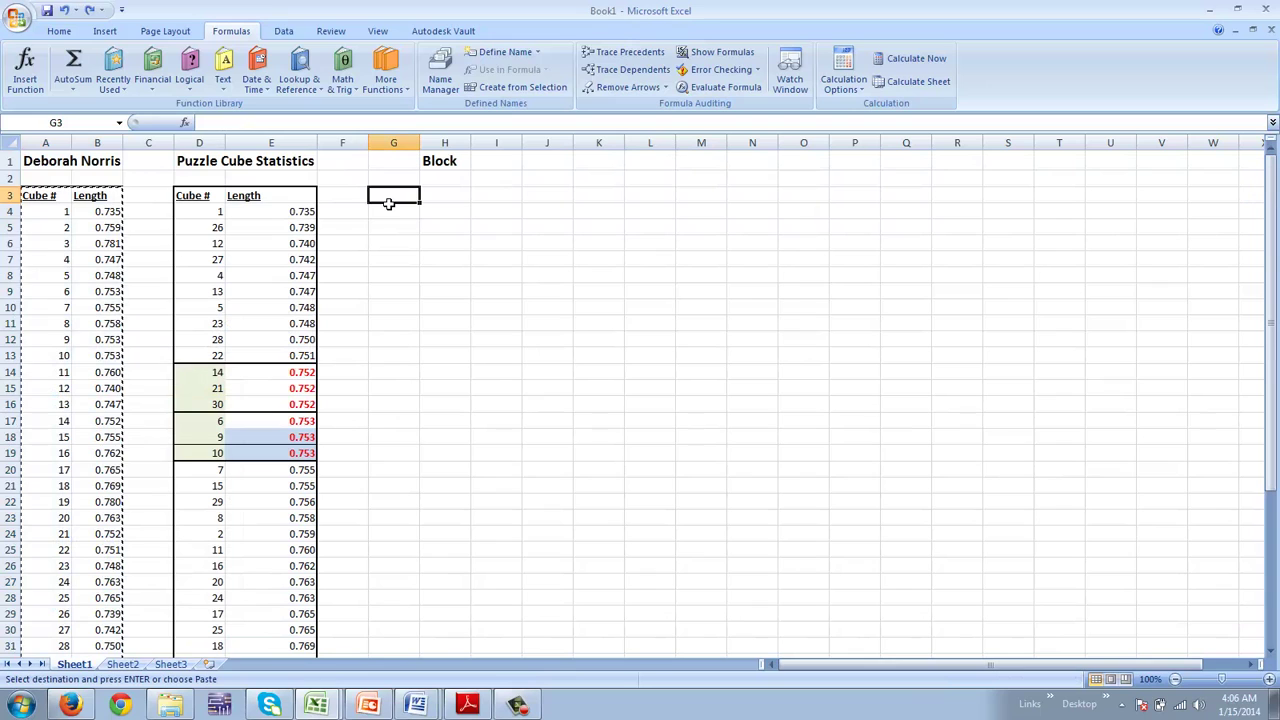
{"action": "right_click", "coordinate": [385, 198]}
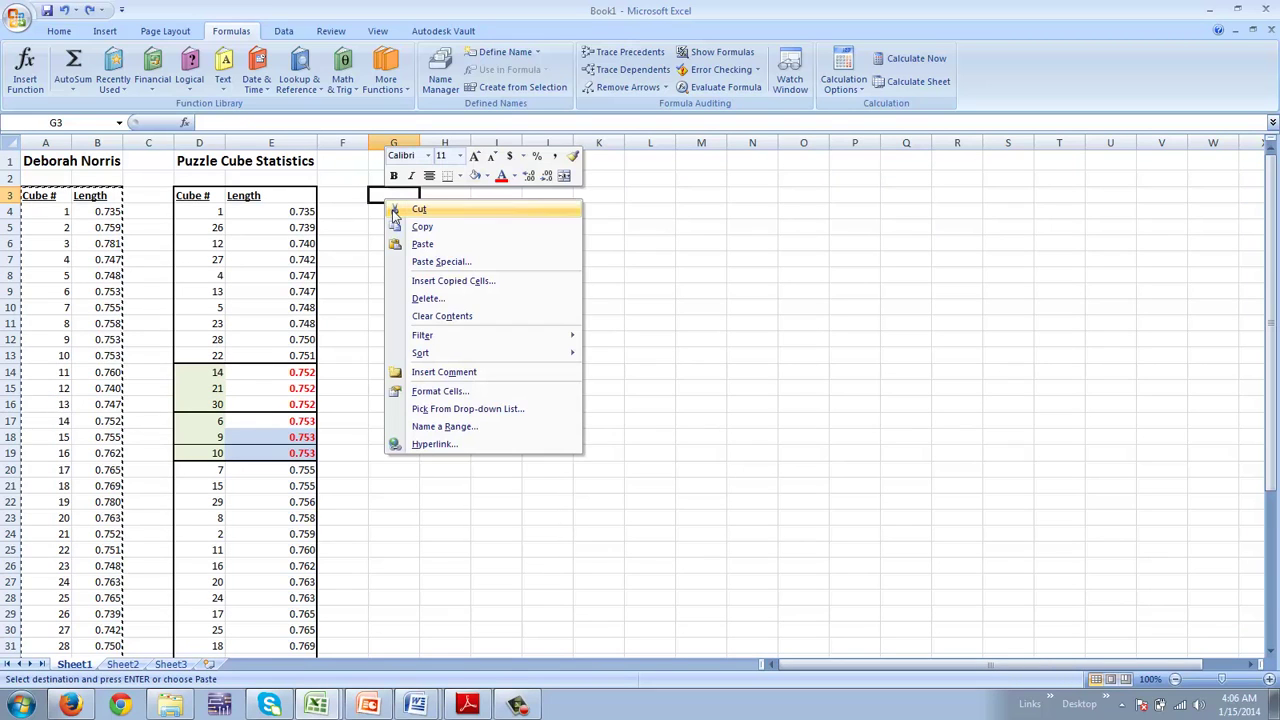
{"action": "left_click", "coordinate": [422, 247]}
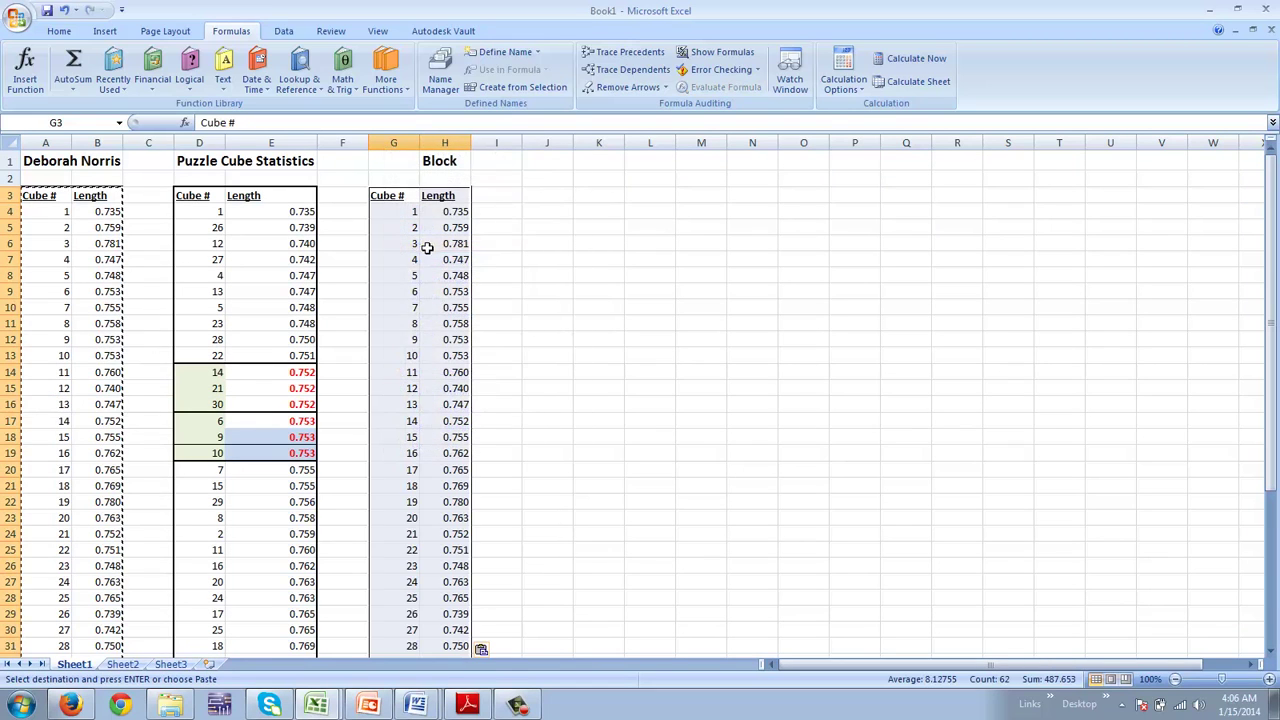
{"action": "left_click", "coordinate": [599, 262]}
Step: Add a "Mean" heading in I3 and enter the mean length 0.7551 in I4
{"action": "left_click", "coordinate": [488, 199]}
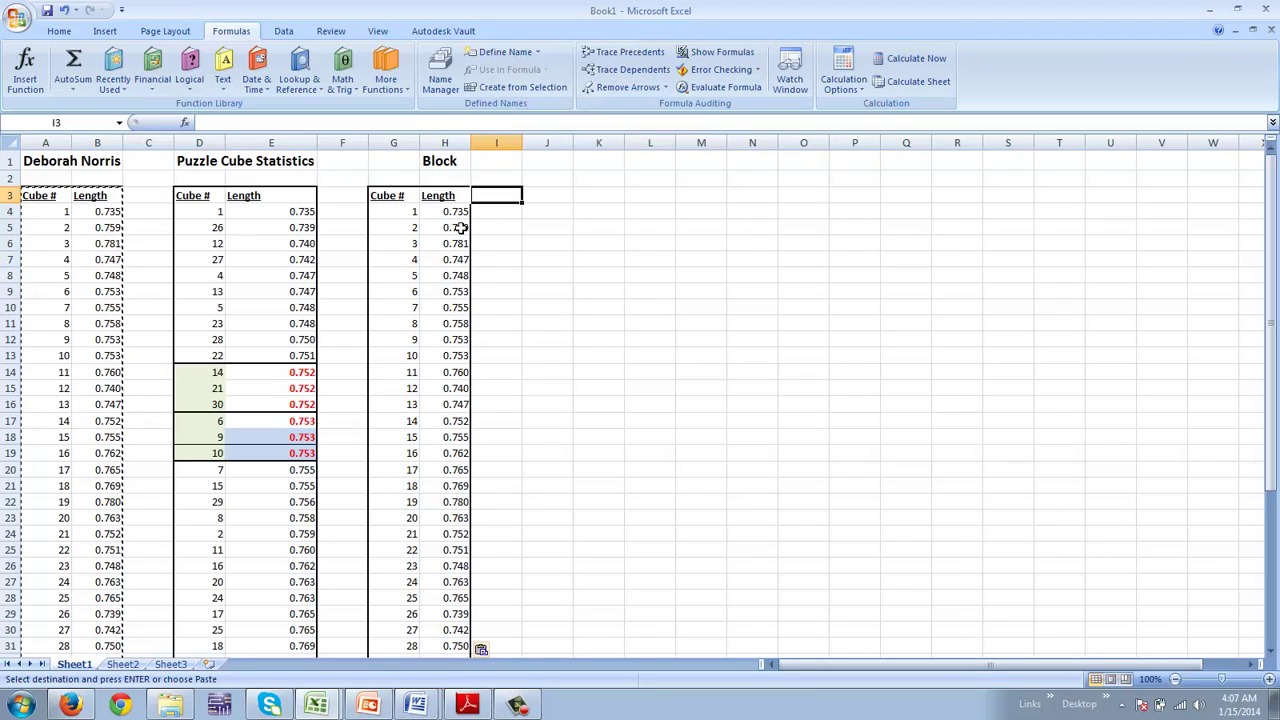
{"action": "type", "text": "Mean"}
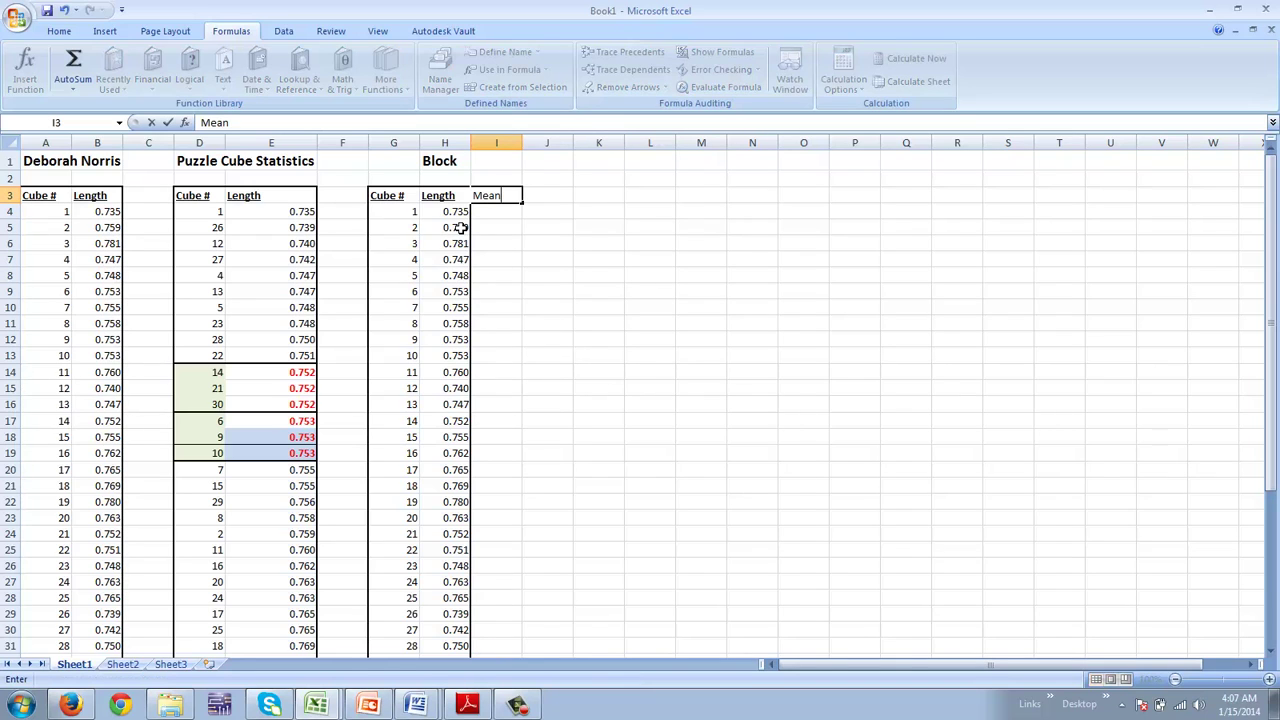
{"action": "key", "text": "Return"}
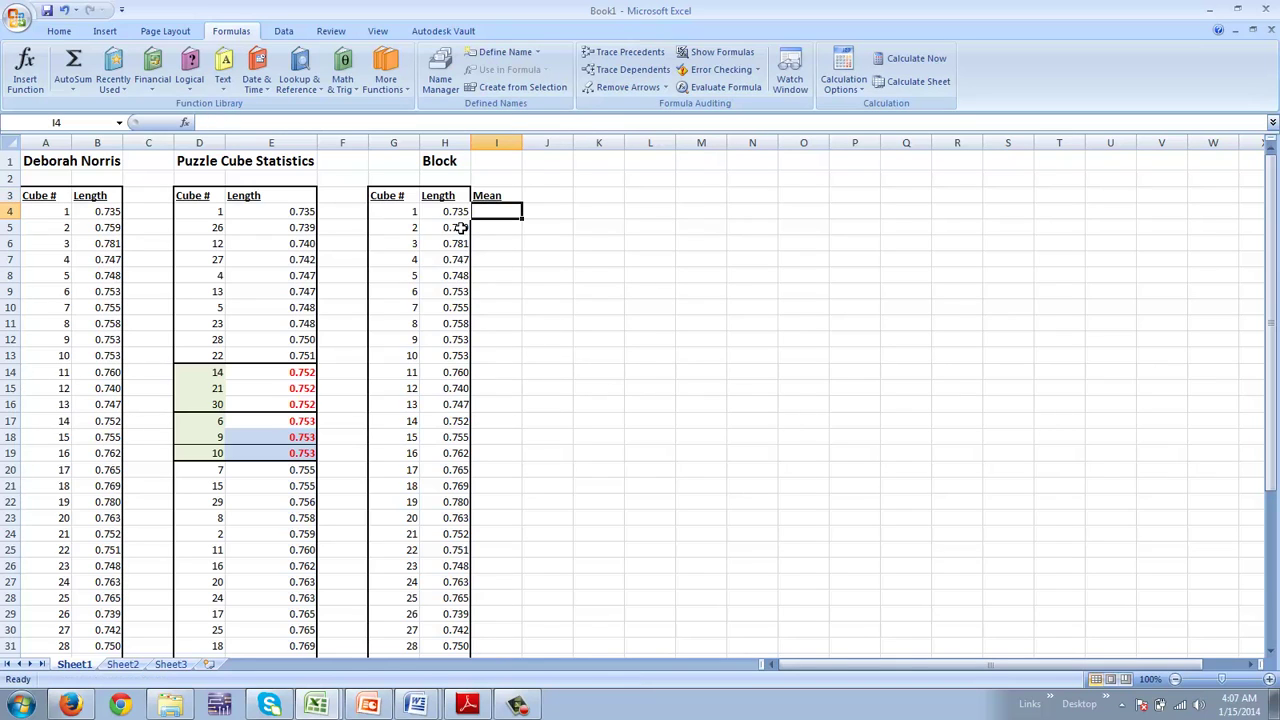
{"action": "scroll", "coordinate": [477, 245], "scroll_direction": "down", "scroll_amount": 2}
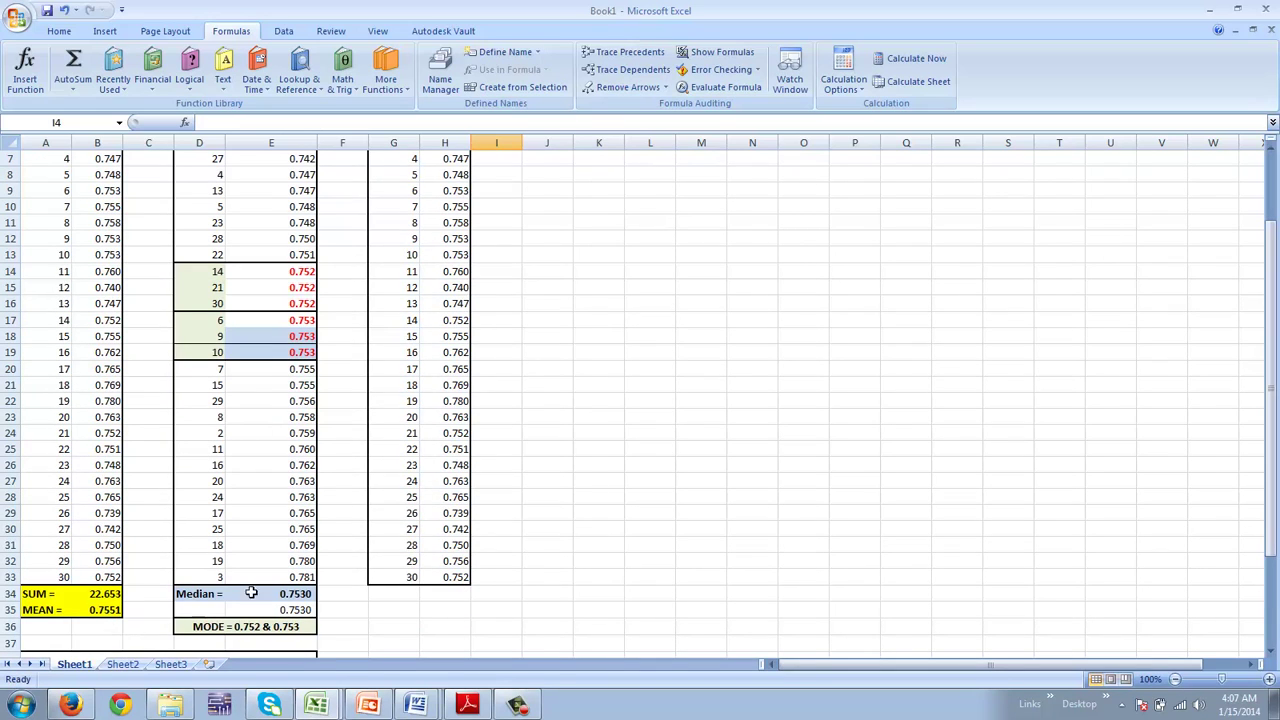
{"action": "scroll", "coordinate": [389, 547], "scroll_direction": "up", "scroll_amount": 2}
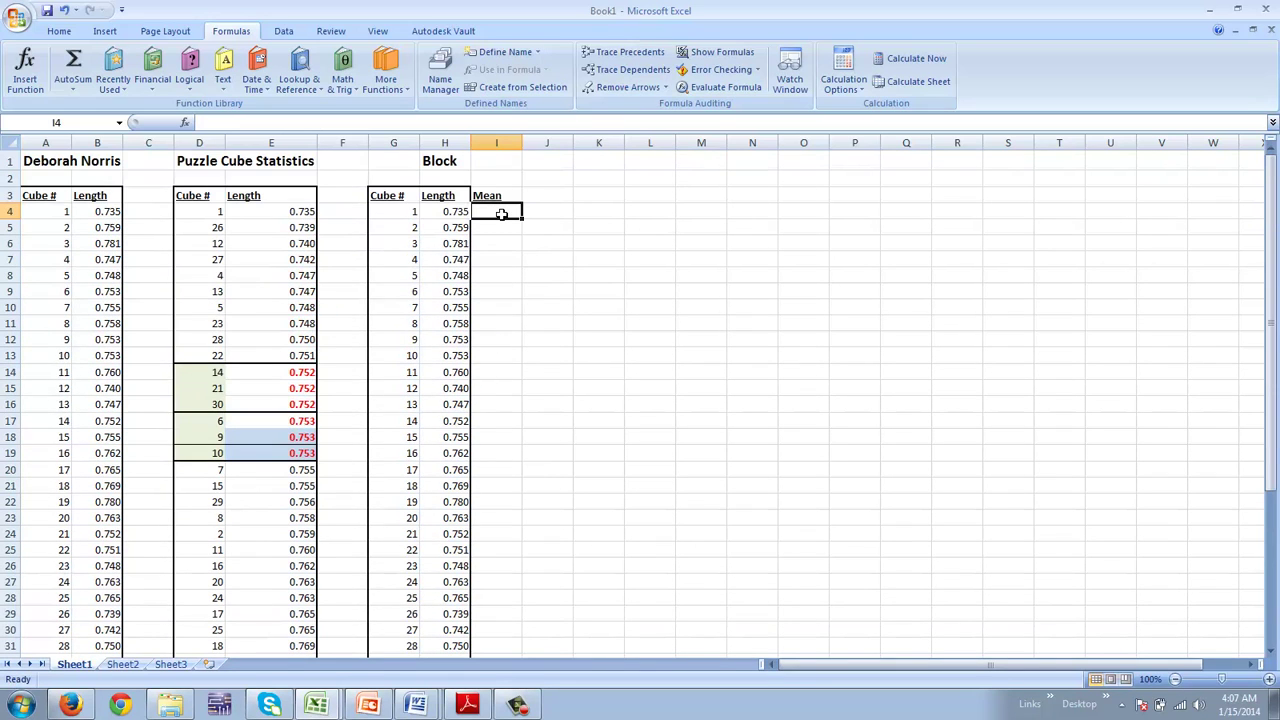
{"action": "type", "text": "0.7551"}
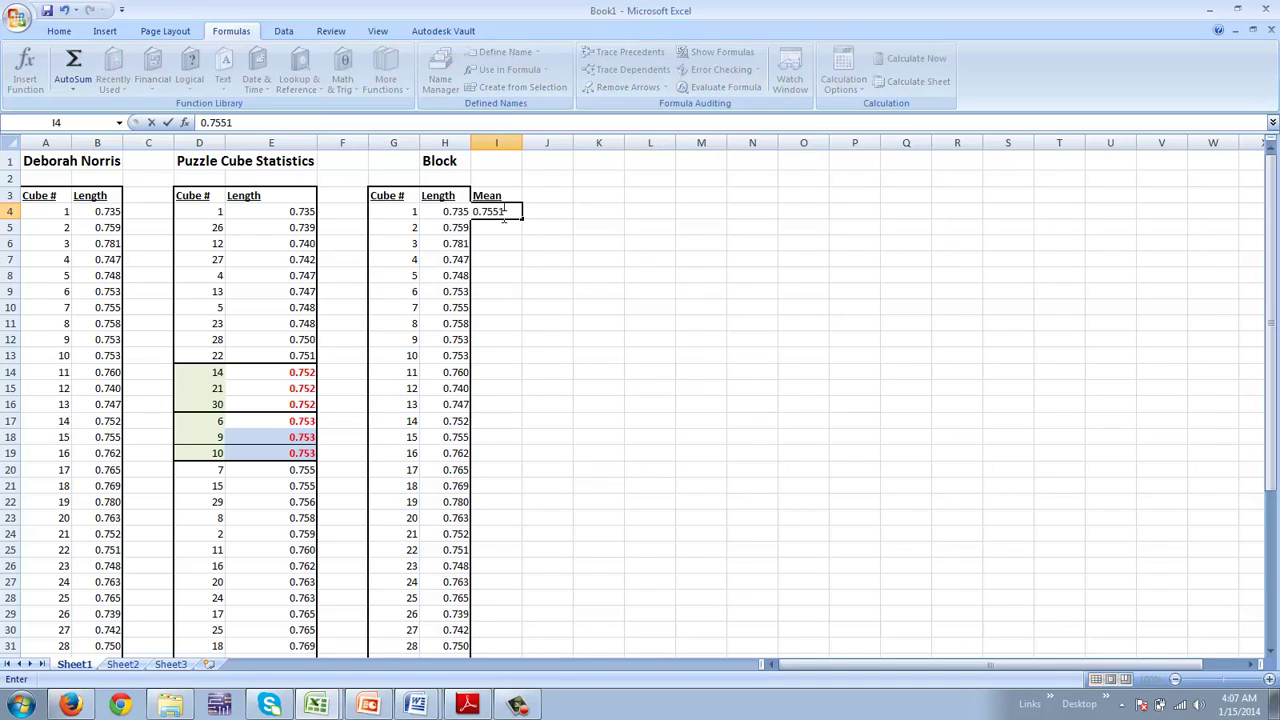
{"action": "key", "text": "Return"}
Step: Copy the mean value from I4 into I5:I33 so every cube row has it
{"action": "left_click", "coordinate": [502, 213]}
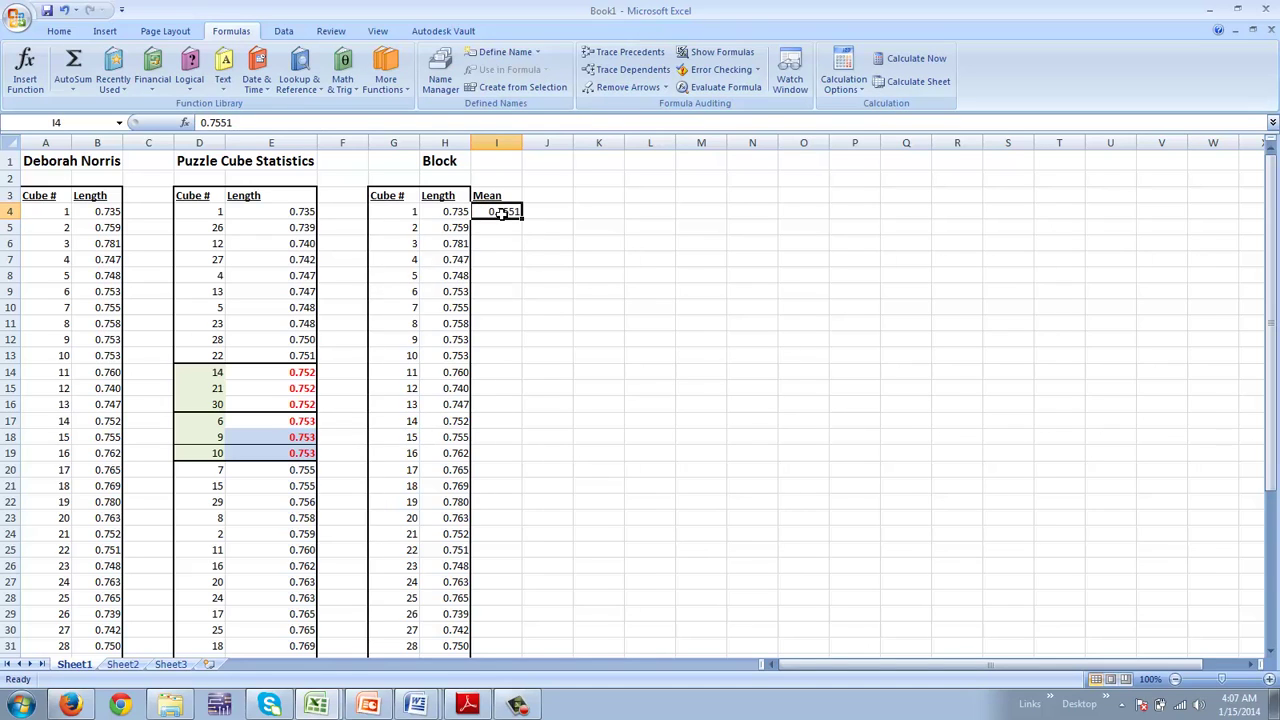
{"action": "key", "text": "ctrl+c"}
{"action": "key", "text": "Down"}
{"action": "key", "text": "shift+Down"}
{"action": "key", "text": "shift+Down"}
{"action": "key", "text": "shift+Down"}
{"action": "key", "text": "shift+Down"}
{"action": "key", "text": "shift+Down"}
{"action": "key", "text": "shift+Down"}
{"action": "key", "text": "shift+Down"}
{"action": "key", "text": "shift+Down"}
{"action": "key", "text": "shift+Down"}
{"action": "key", "text": "shift+Down"}
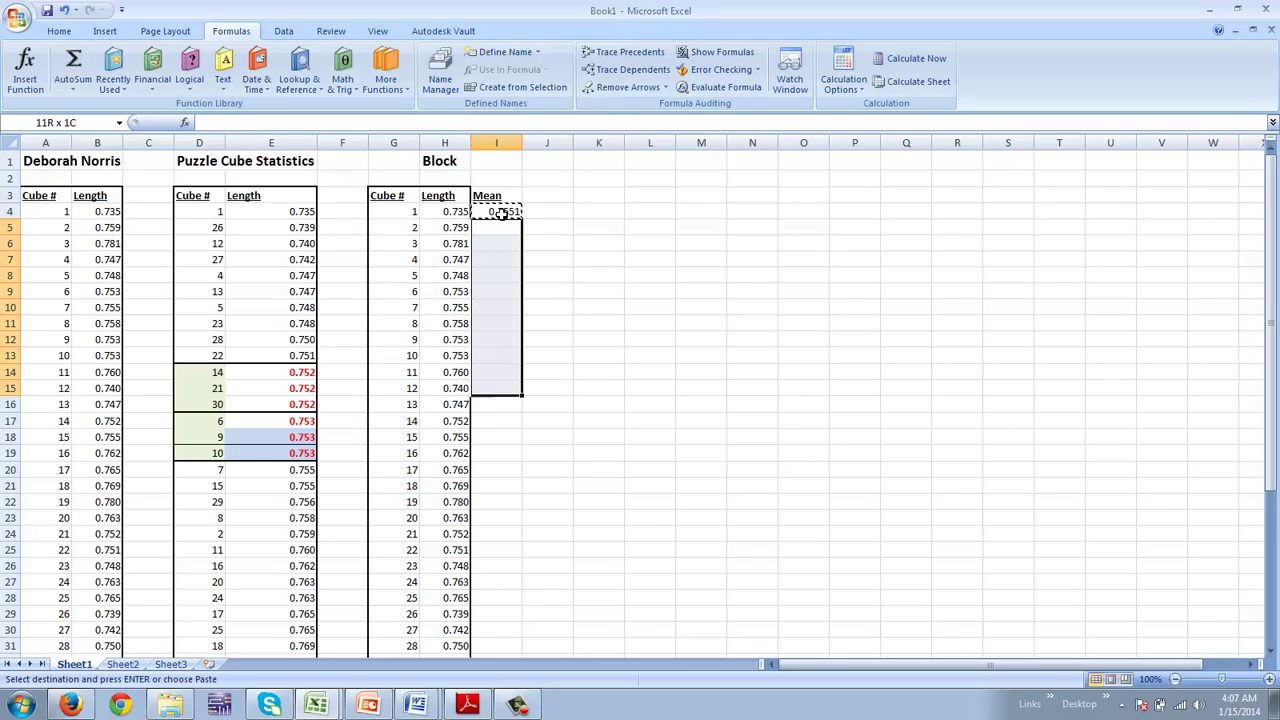
{"action": "key", "text": "shift+Down"}
{"action": "key", "text": "shift+Down"}
{"action": "key", "text": "shift+Down"}
{"action": "key", "text": "shift+Down"}
{"action": "key", "text": "shift+Down"}
{"action": "key", "text": "shift+Down"}
{"action": "key", "text": "shift+Down"}
{"action": "key", "text": "shift+Down"}
{"action": "key", "text": "shift+Down"}
{"action": "key", "text": "shift+Down"}
{"action": "key", "text": "shift+Down"}
{"action": "key", "text": "shift+Down"}
{"action": "key", "text": "shift+Down"}
{"action": "key", "text": "shift+Down"}
{"action": "key", "text": "shift+Down"}
{"action": "key", "text": "shift+Down"}
{"action": "key", "text": "shift+Down"}
{"action": "key", "text": "shift+Down"}
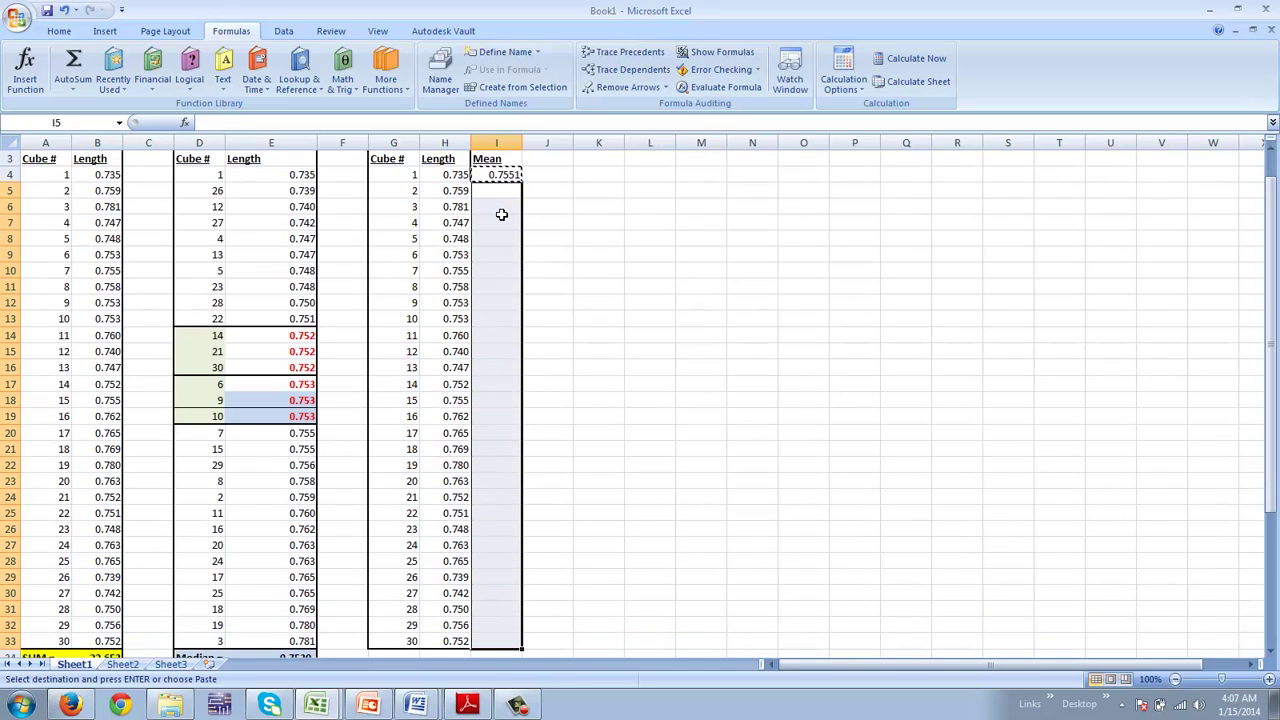
{"action": "key", "text": "ctrl+v"}
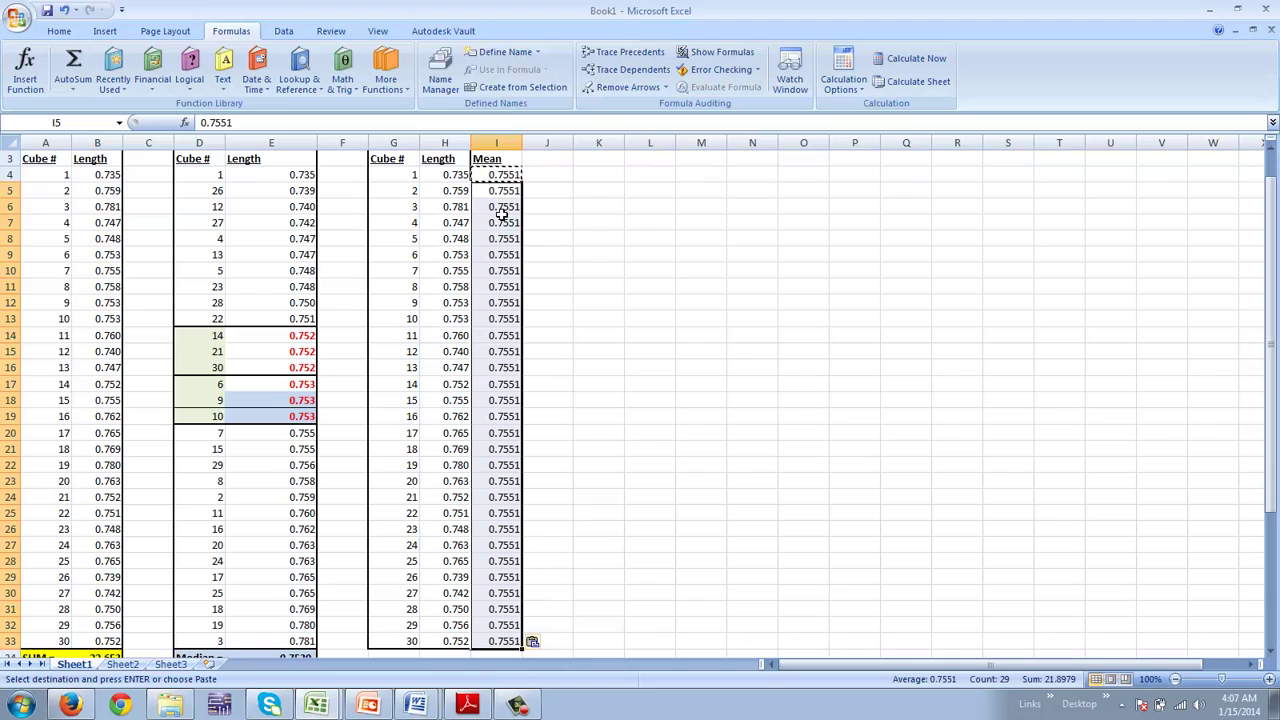
Step: Add a "Difference" heading in J3 and fit column J's width to it
{"action": "left_click", "coordinate": [549, 163]}
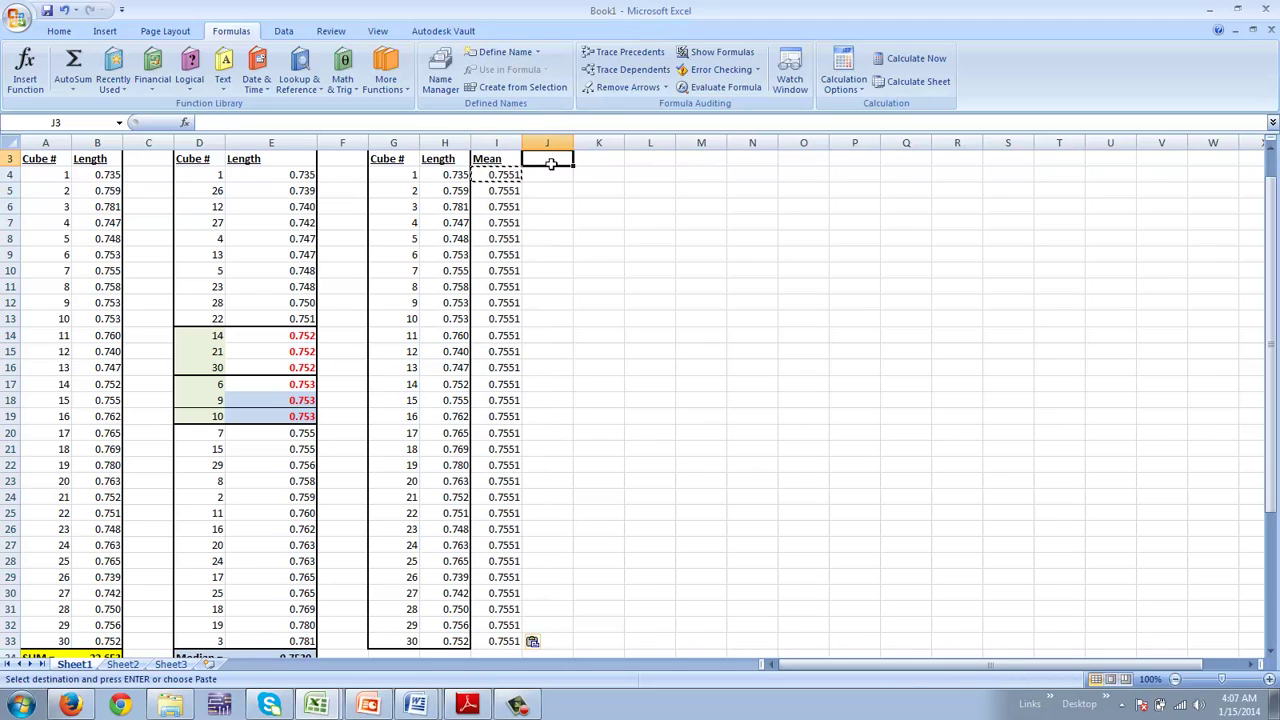
{"action": "type", "text": "Difference"}
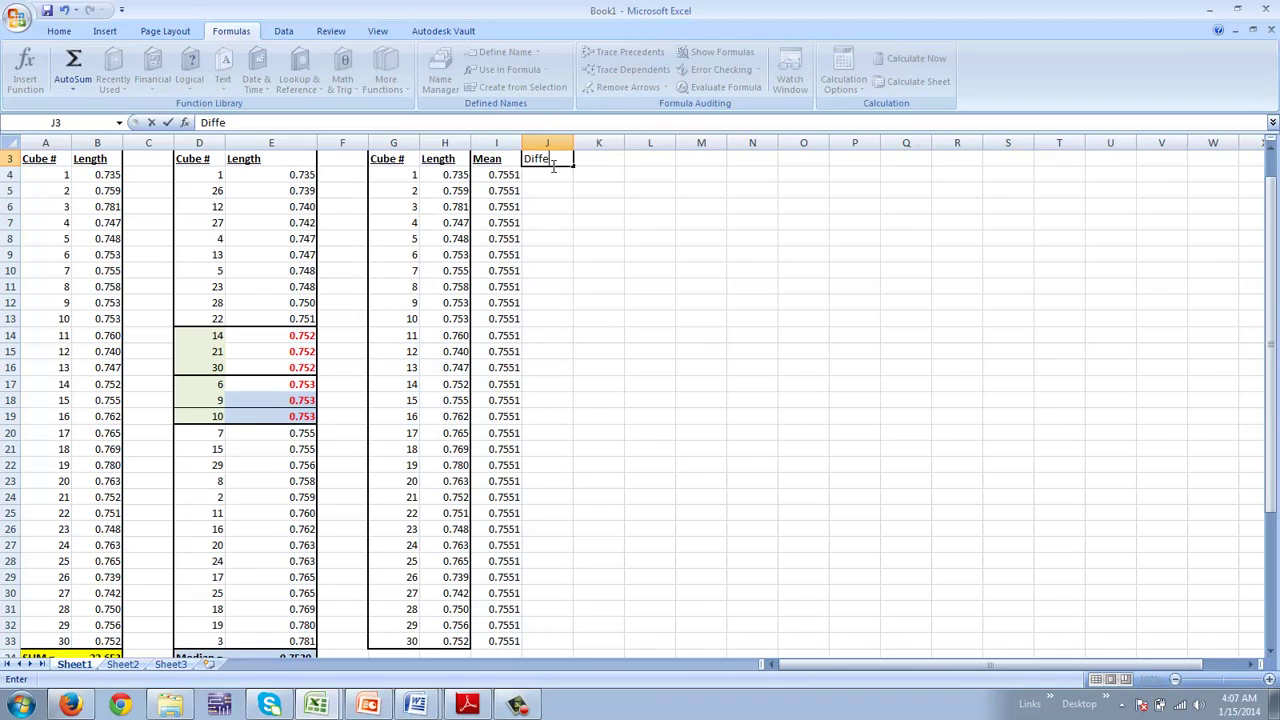
{"action": "key", "text": "Return"}
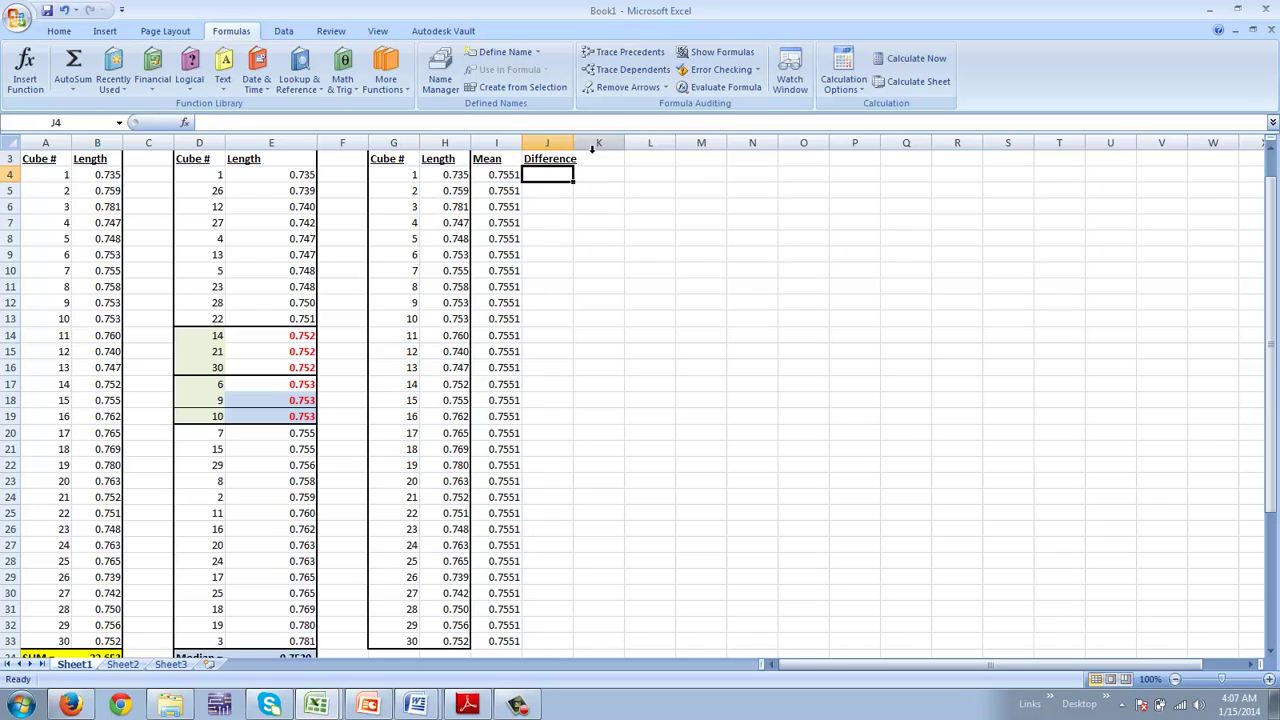
{"action": "double_click", "coordinate": [576, 151]}
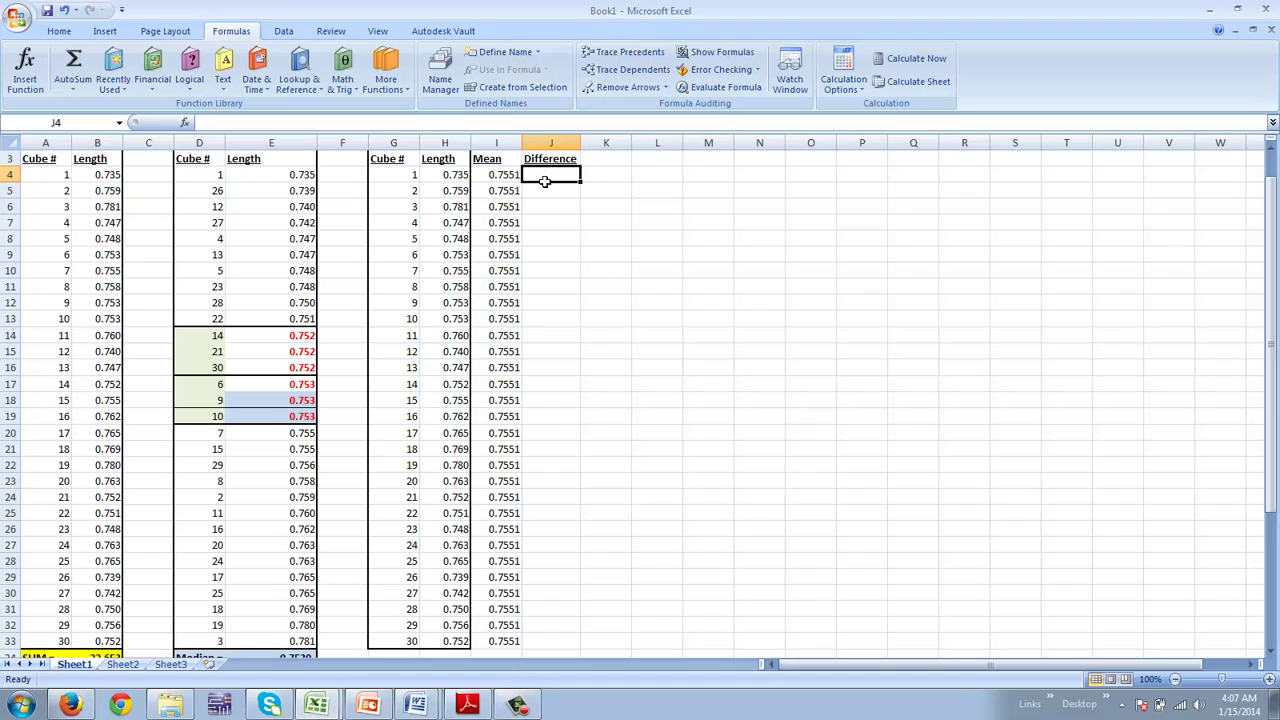
Step: Enter the formula =H4-I4 in J4 to subtract the mean from the first cube's length
{"action": "type", "text": "="}
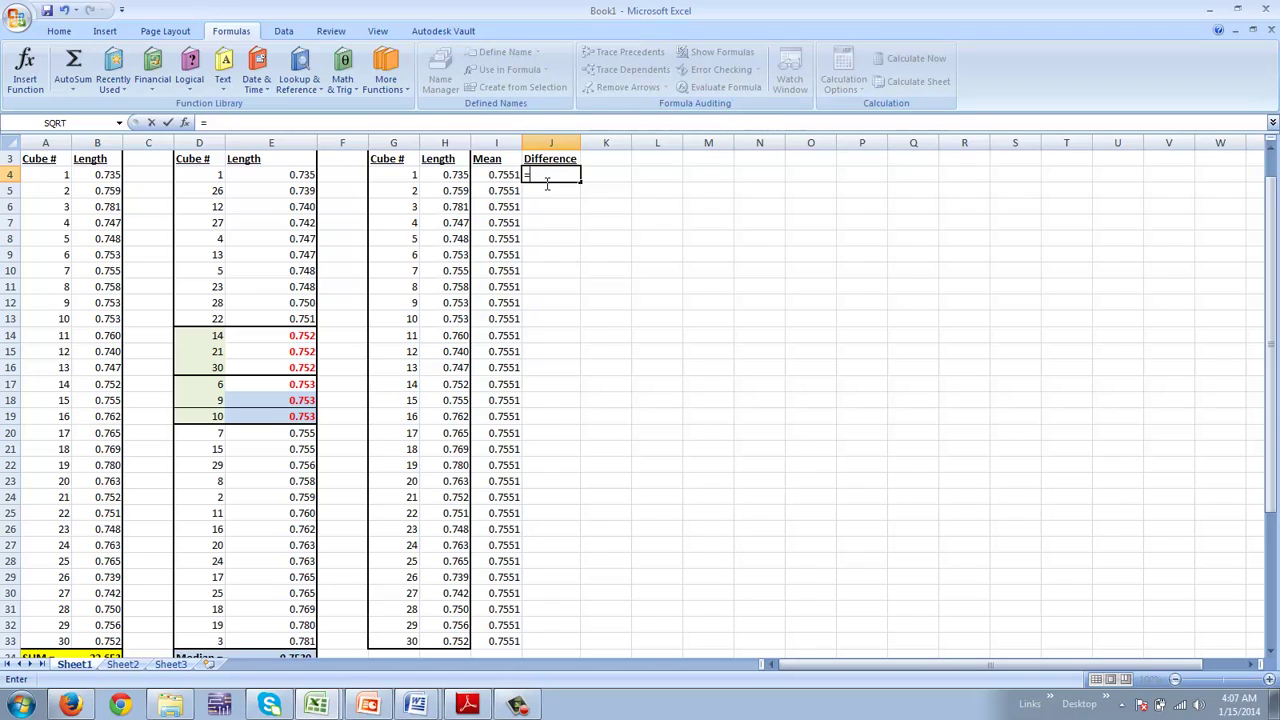
{"action": "key", "text": "Left"}
{"action": "key", "text": "Left"}
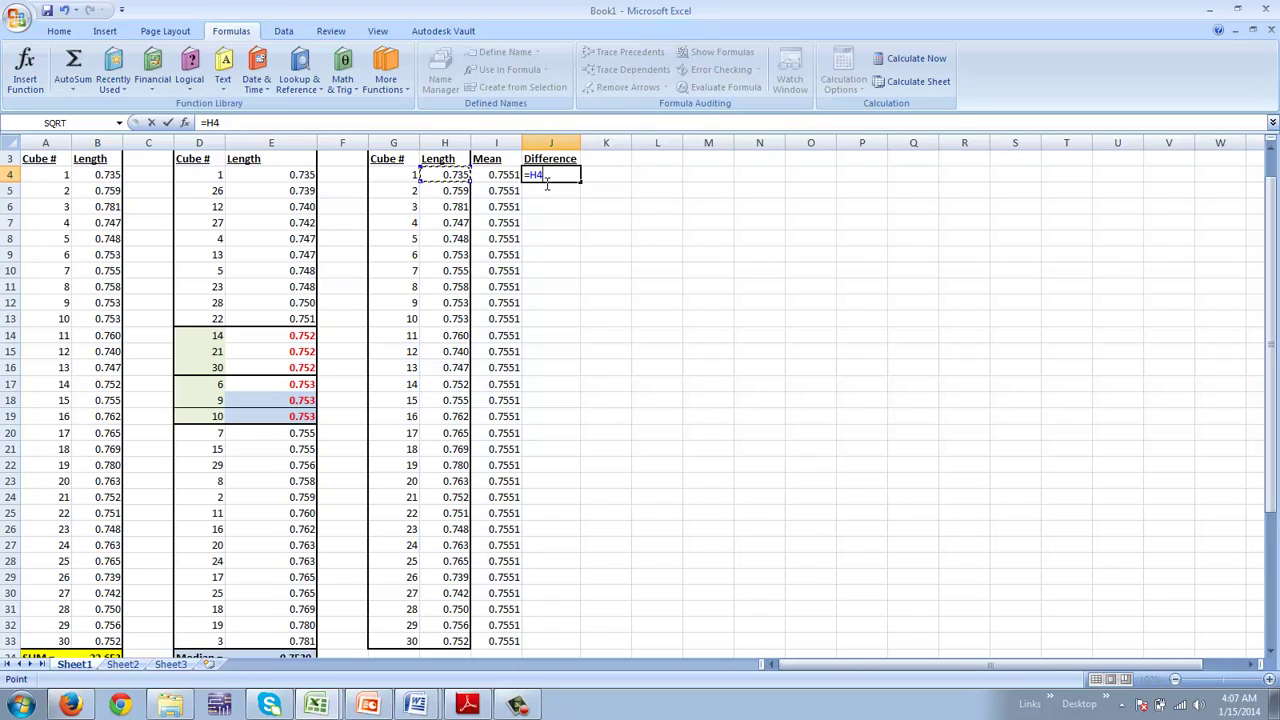
{"action": "type", "text": "-"}
{"action": "key", "text": "Left"}
{"action": "key", "text": "Return"}
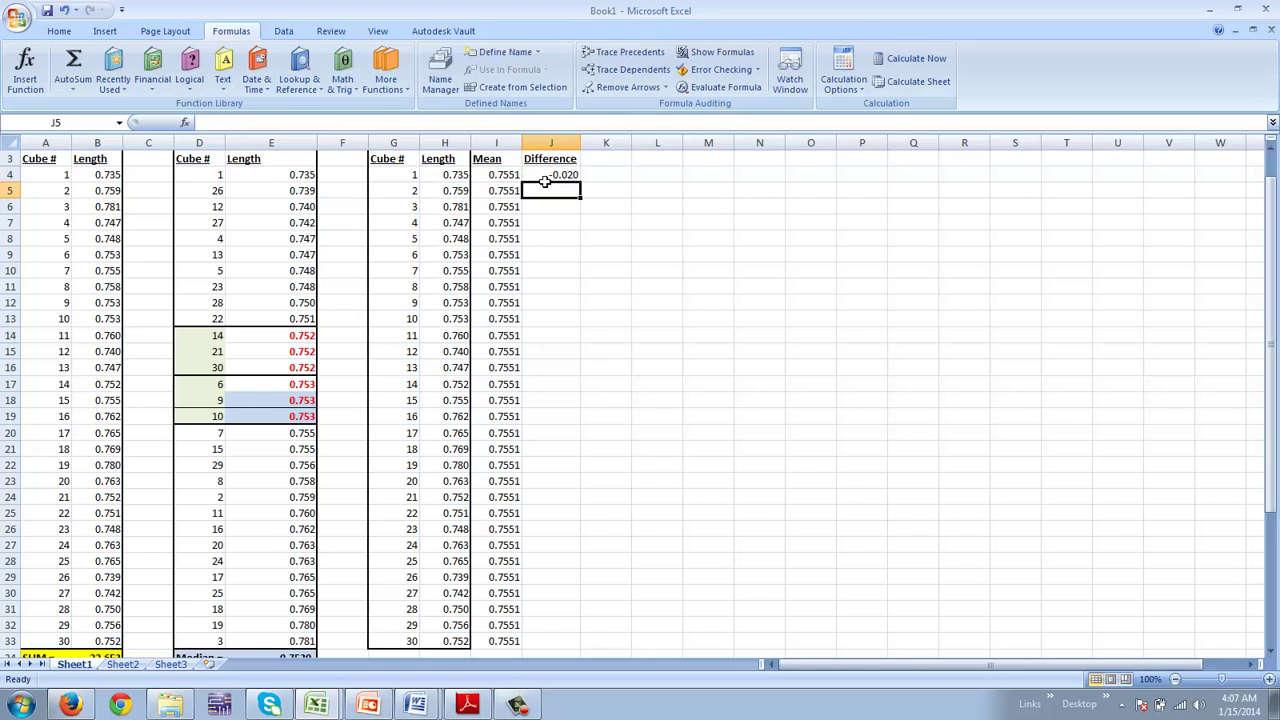
Step: Copy the difference formula from J4 into J5:J33 for the remaining cubes
{"action": "left_click", "coordinate": [544, 180]}
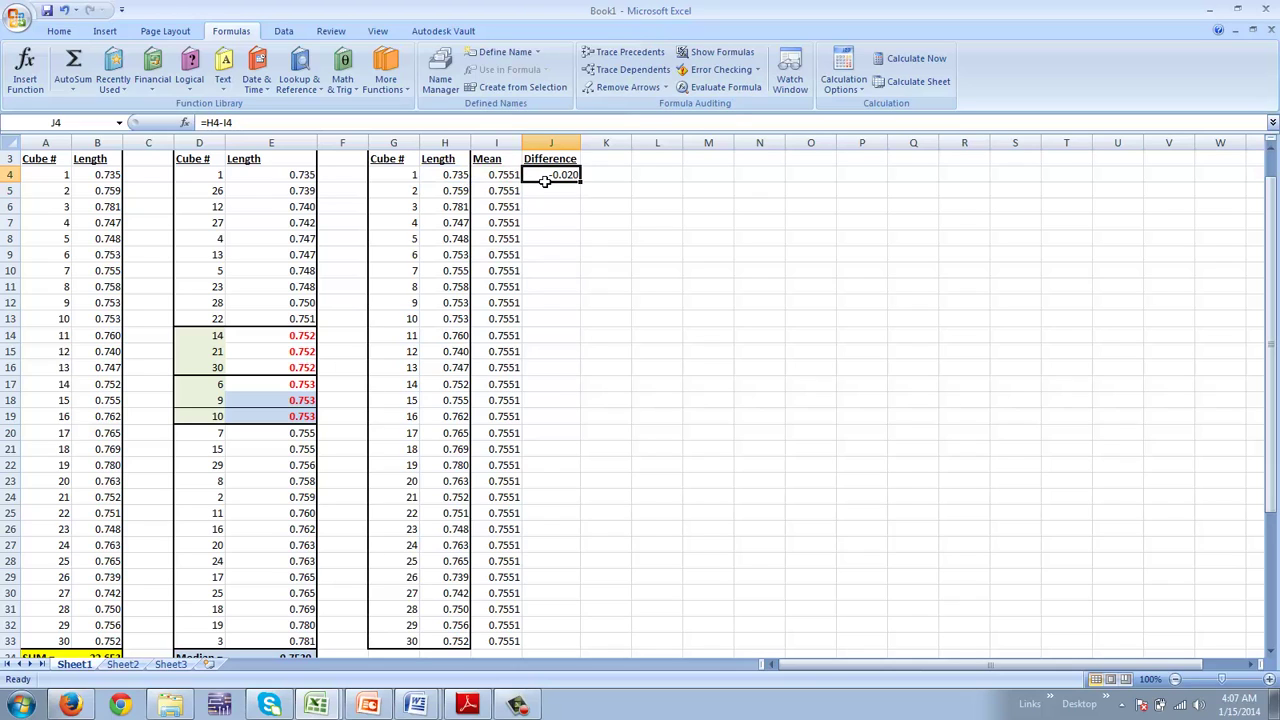
{"action": "right_click", "coordinate": [544, 180]}
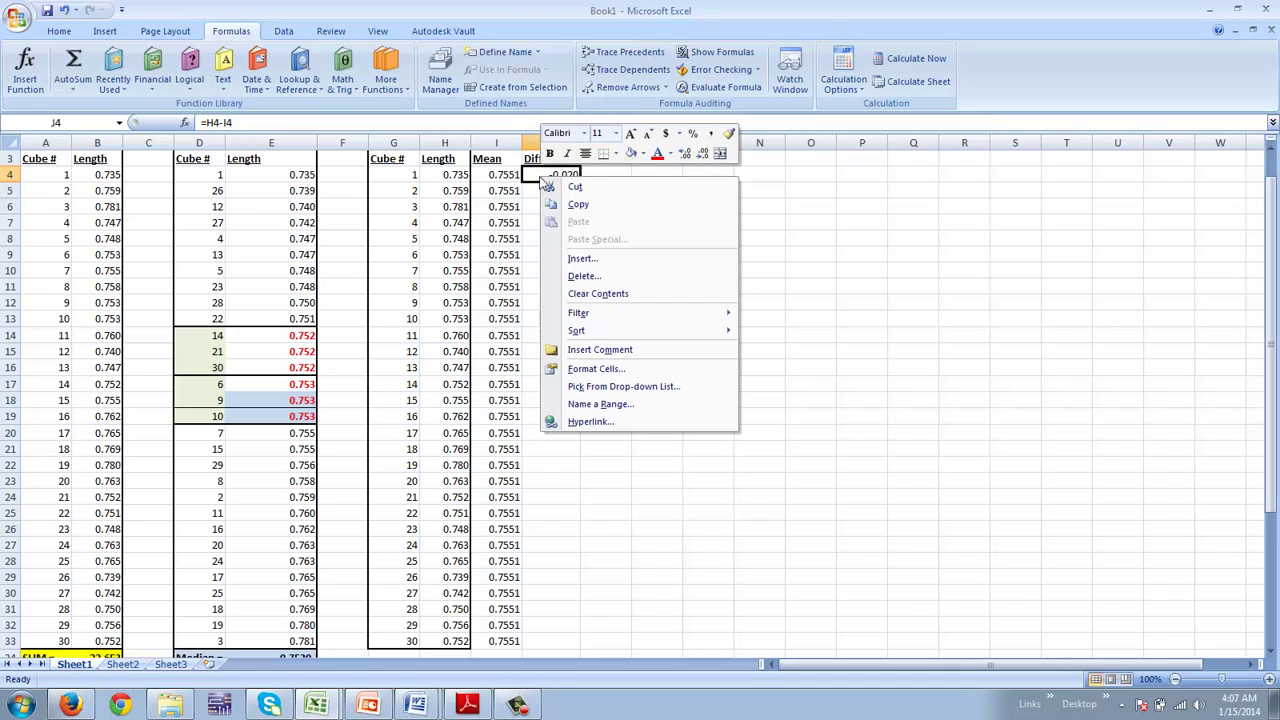
{"action": "left_click", "coordinate": [582, 206]}
{"action": "left_click_drag", "start_coordinate": [561, 198], "coordinate": [568, 643]}
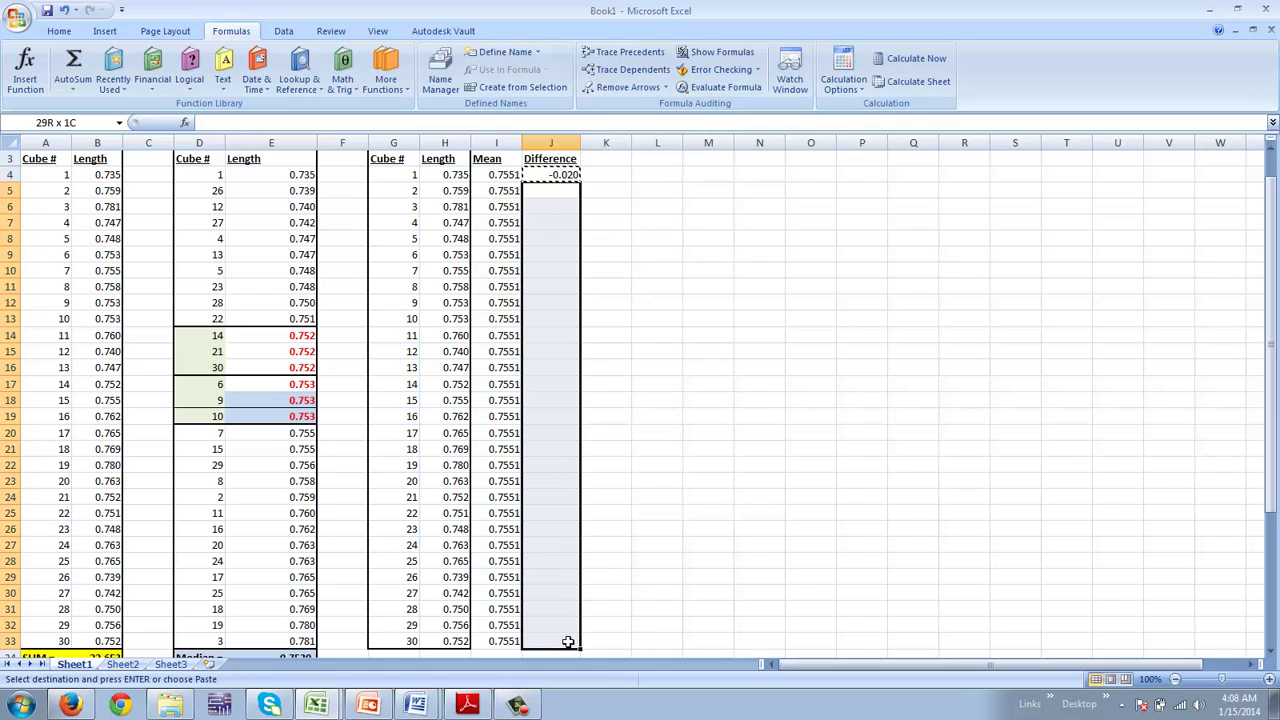
{"action": "right_click", "coordinate": [540, 309]}
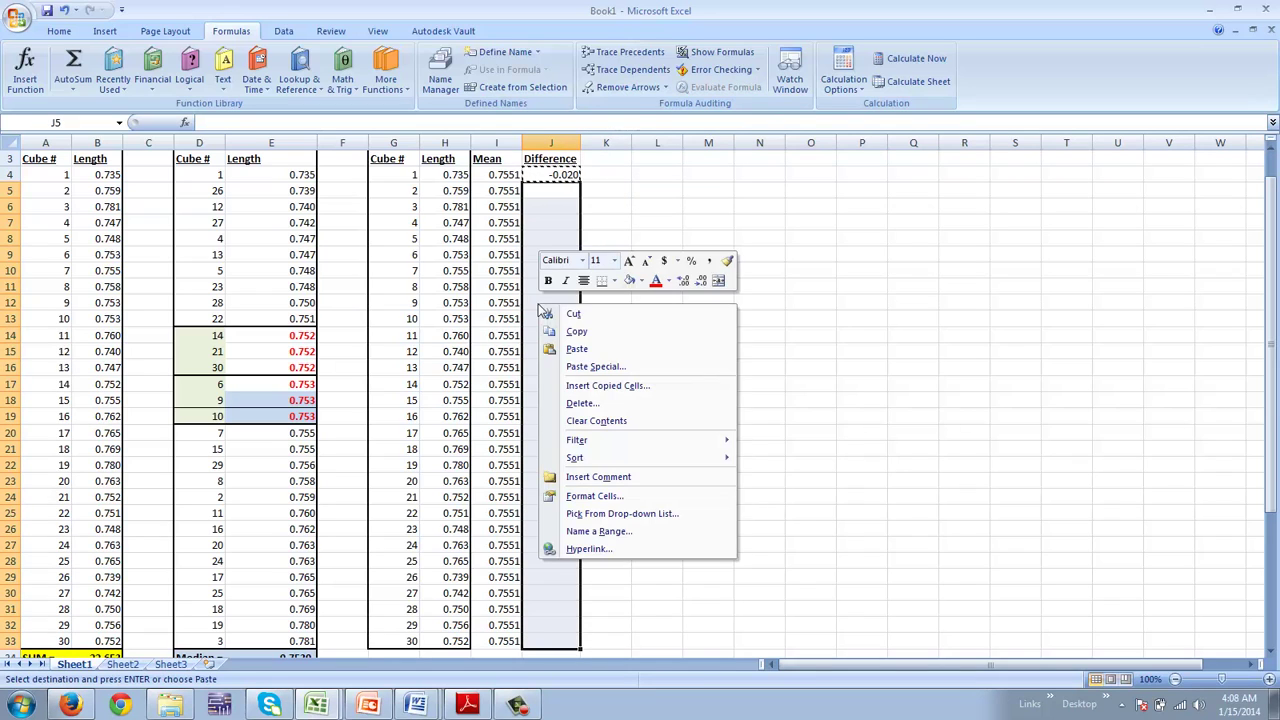
{"action": "left_click", "coordinate": [580, 350]}
{"action": "key", "text": "Escape"}
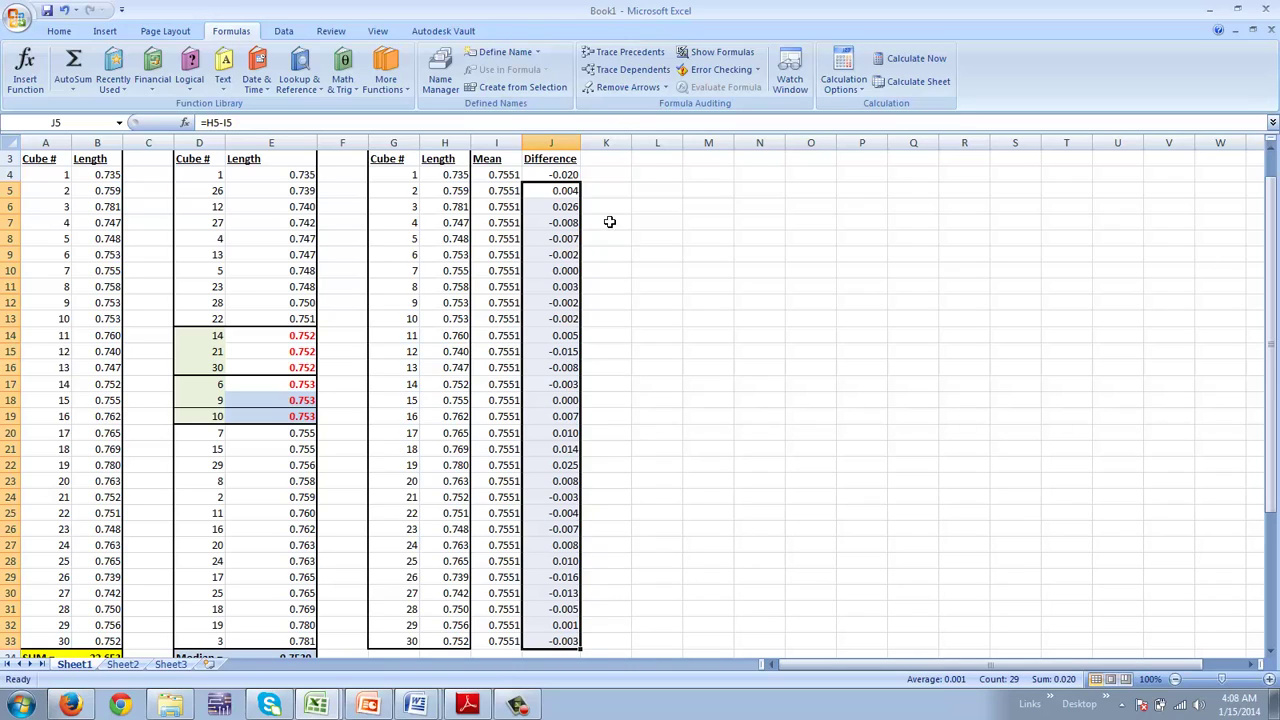
Step: Add a "Sq Diff" heading in K3 beside the Difference column
{"action": "left_click", "coordinate": [621, 163]}
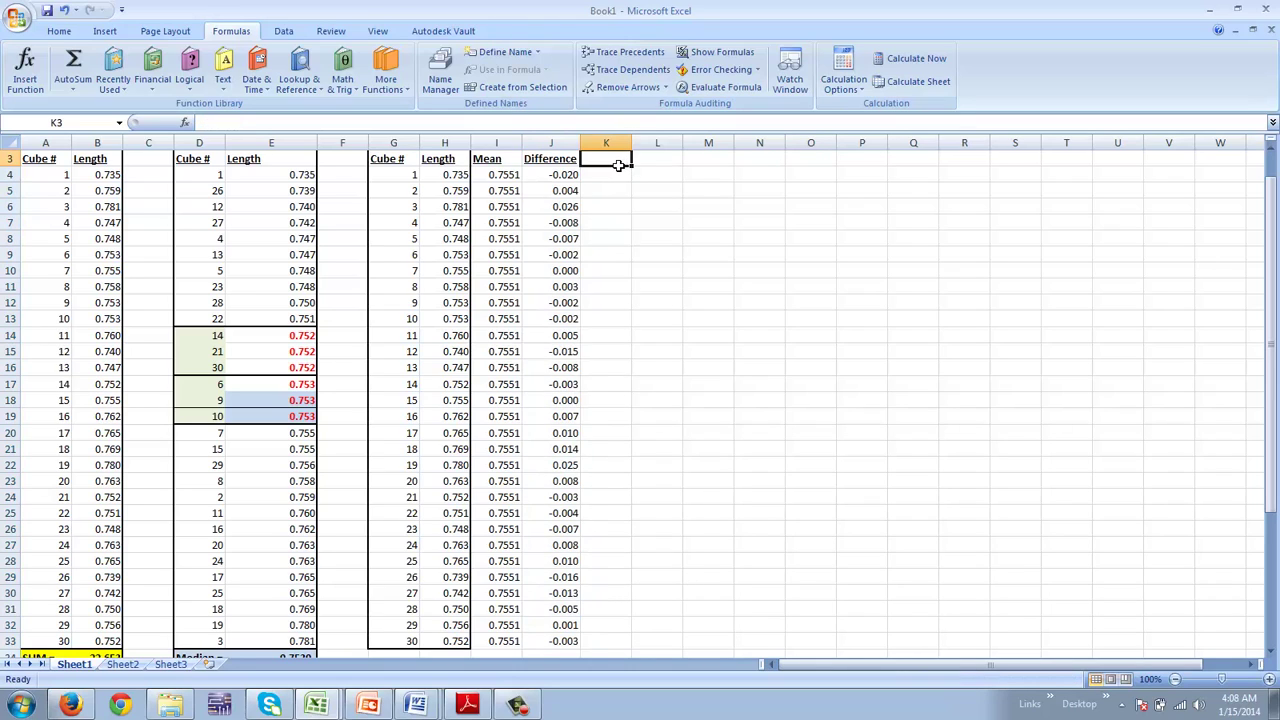
{"action": "type", "text": "Sq"}
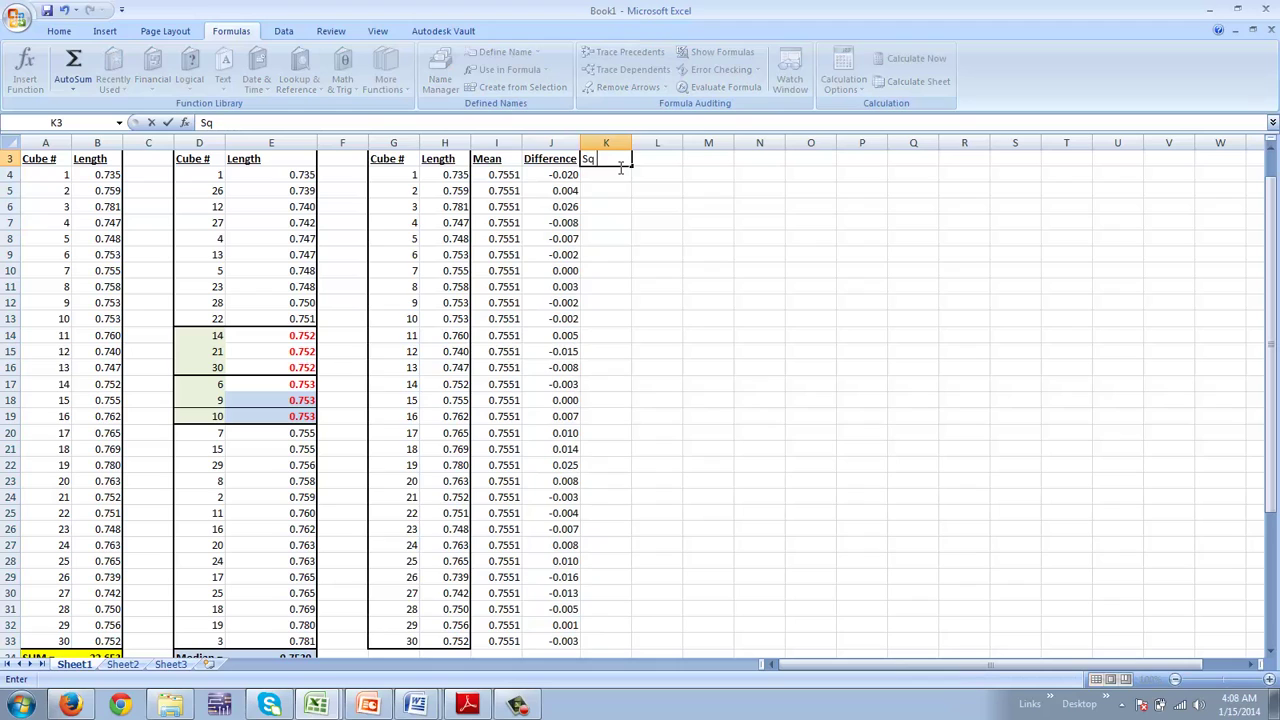
{"action": "type", "text": " Diff"}
{"action": "key", "text": "Return"}
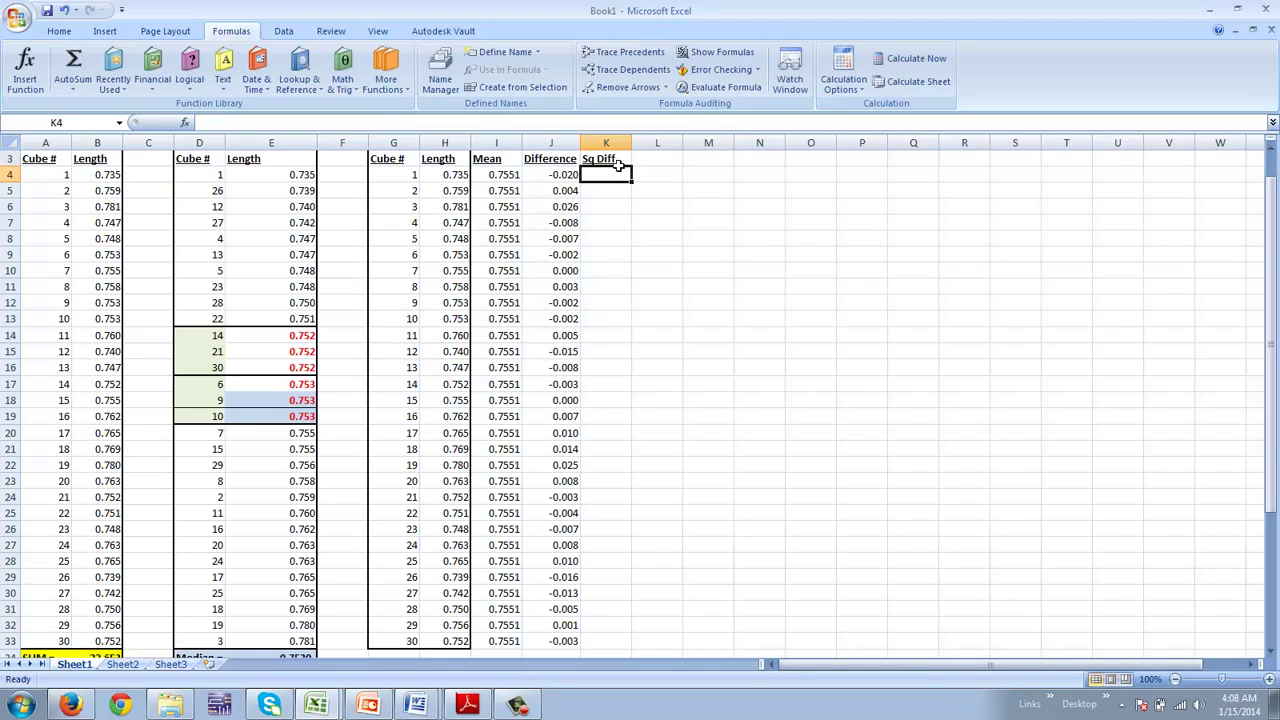
Step: Enter the formula =J4^2 in K4 to square the first cube's difference
{"action": "type", "text": "="}
{"action": "key", "text": "Left"}
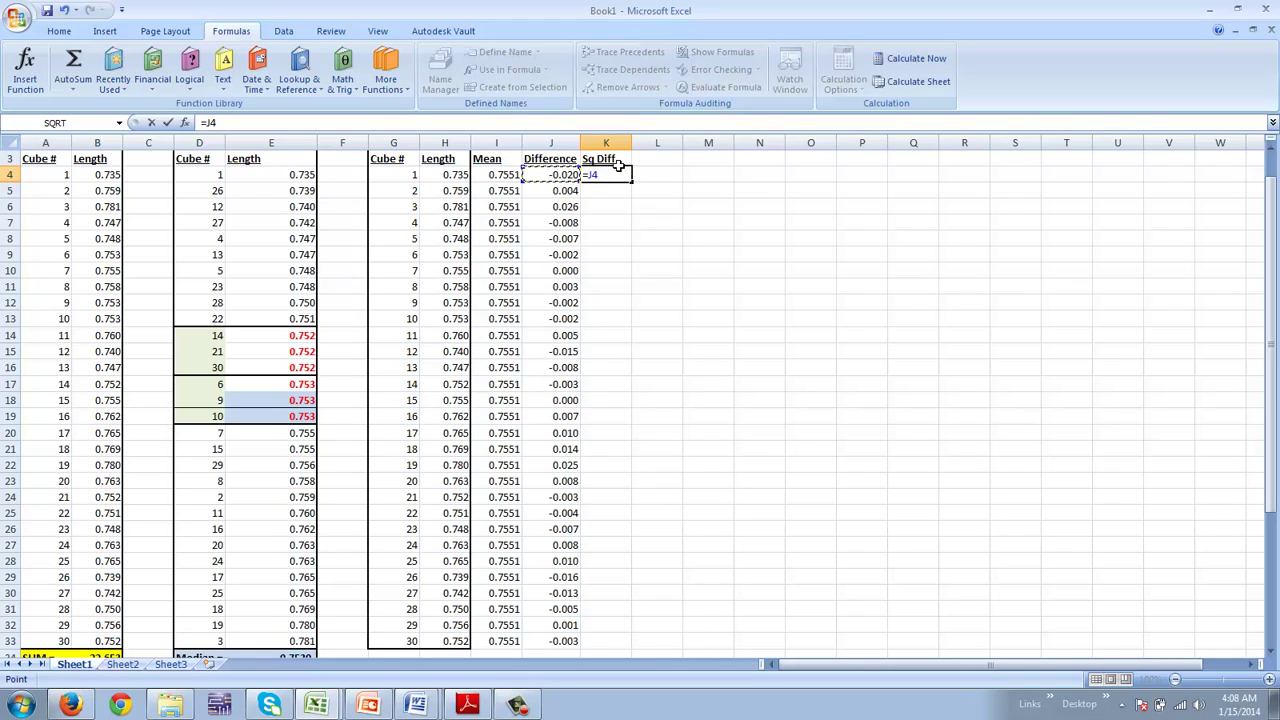
{"action": "type", "text": "^2"}
{"action": "key", "text": "ctrl+Return"}
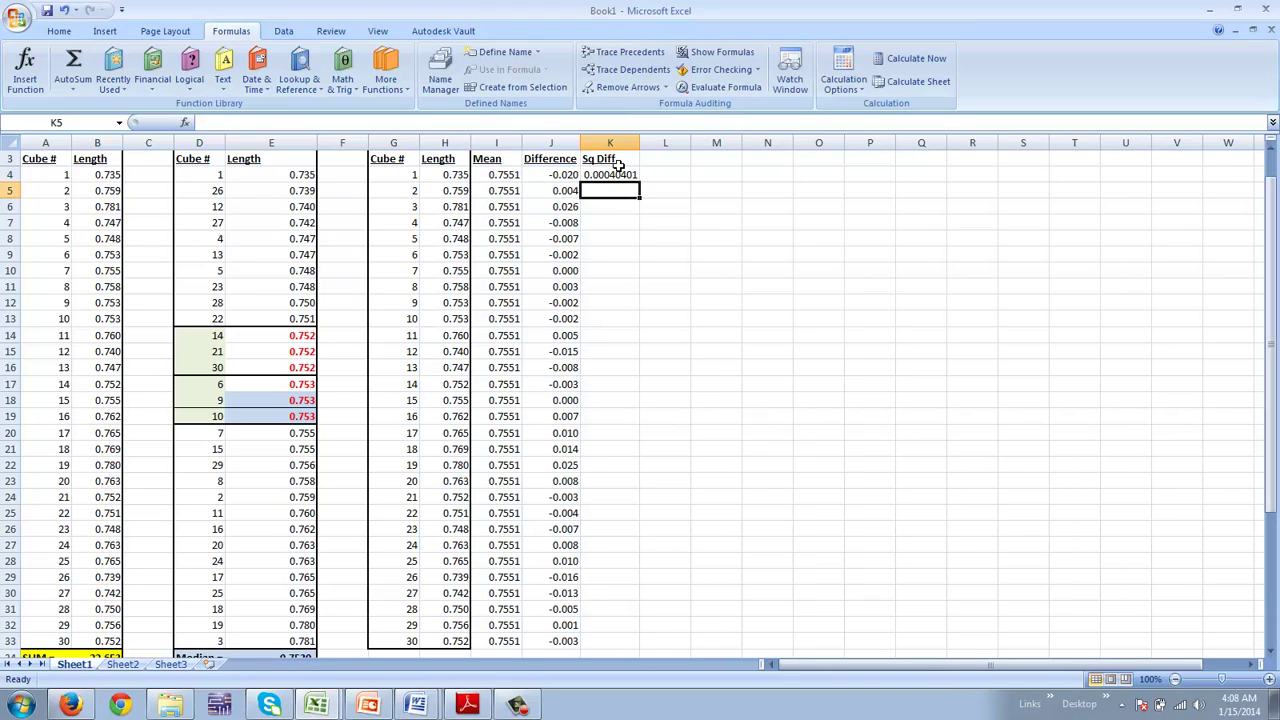
Step: Copy the squared-difference formula from K4 into K5:K33 for the remaining cubes
{"action": "key", "text": "ctrl+c"}
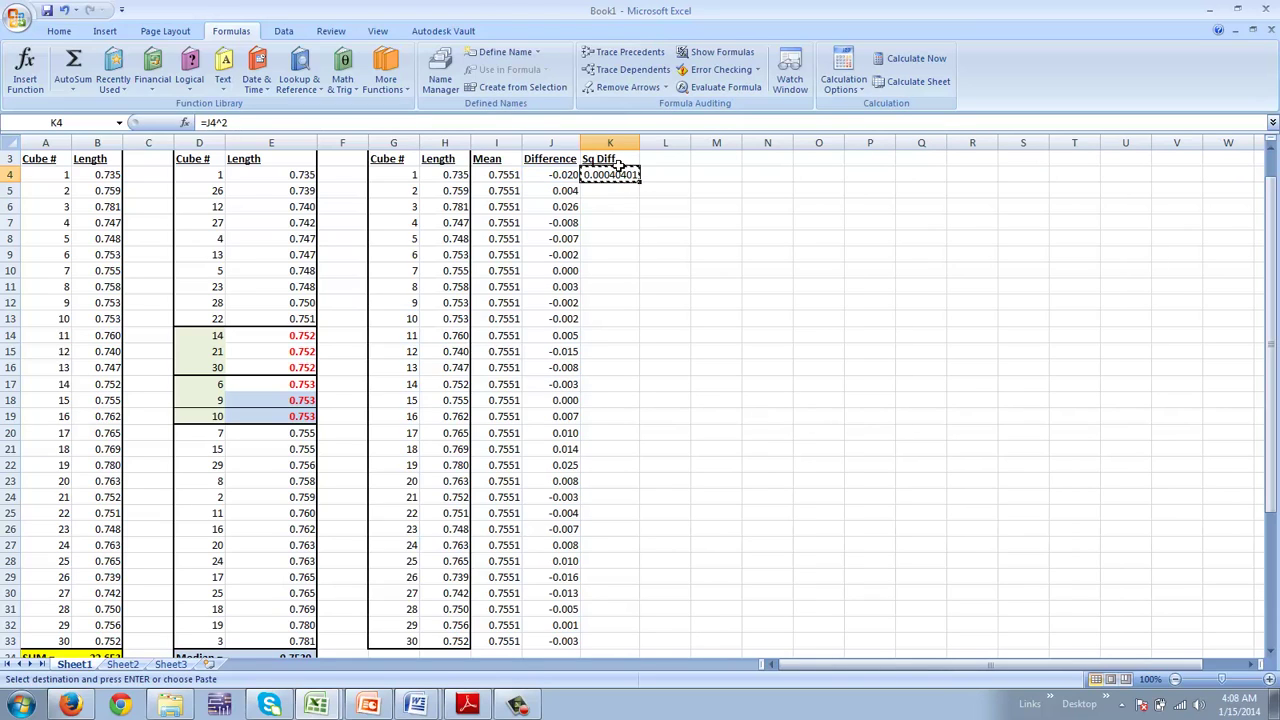
{"action": "key", "text": "Down"}
{"action": "key", "text": "shift+Down"}
{"action": "key", "text": "shift+Down"}
{"action": "key", "text": "shift+Down"}
{"action": "key", "text": "shift+Down"}
{"action": "key", "text": "shift+Down"}
{"action": "key", "text": "shift+Down"}
{"action": "key", "text": "shift+Down"}
{"action": "key", "text": "shift+Down"}
{"action": "key", "text": "shift+Down"}
{"action": "key", "text": "shift+Down"}
{"action": "key", "text": "shift+Down"}
{"action": "key", "text": "shift+Down"}
{"action": "key", "text": "shift+Down"}
{"action": "key", "text": "shift+Down"}
{"action": "key", "text": "shift+Down"}
{"action": "key", "text": "shift+Down"}
{"action": "key", "text": "shift+Down"}
{"action": "key", "text": "shift+Down"}
{"action": "key", "text": "shift+Down"}
{"action": "key", "text": "shift+Down"}
{"action": "key", "text": "shift+Down"}
{"action": "key", "text": "shift+Down"}
{"action": "key", "text": "shift+Down"}
{"action": "key", "text": "shift+Down"}
{"action": "key", "text": "shift+Down"}
{"action": "key", "text": "shift+Down"}
{"action": "key", "text": "shift+Down"}
{"action": "key", "text": "shift+Down"}
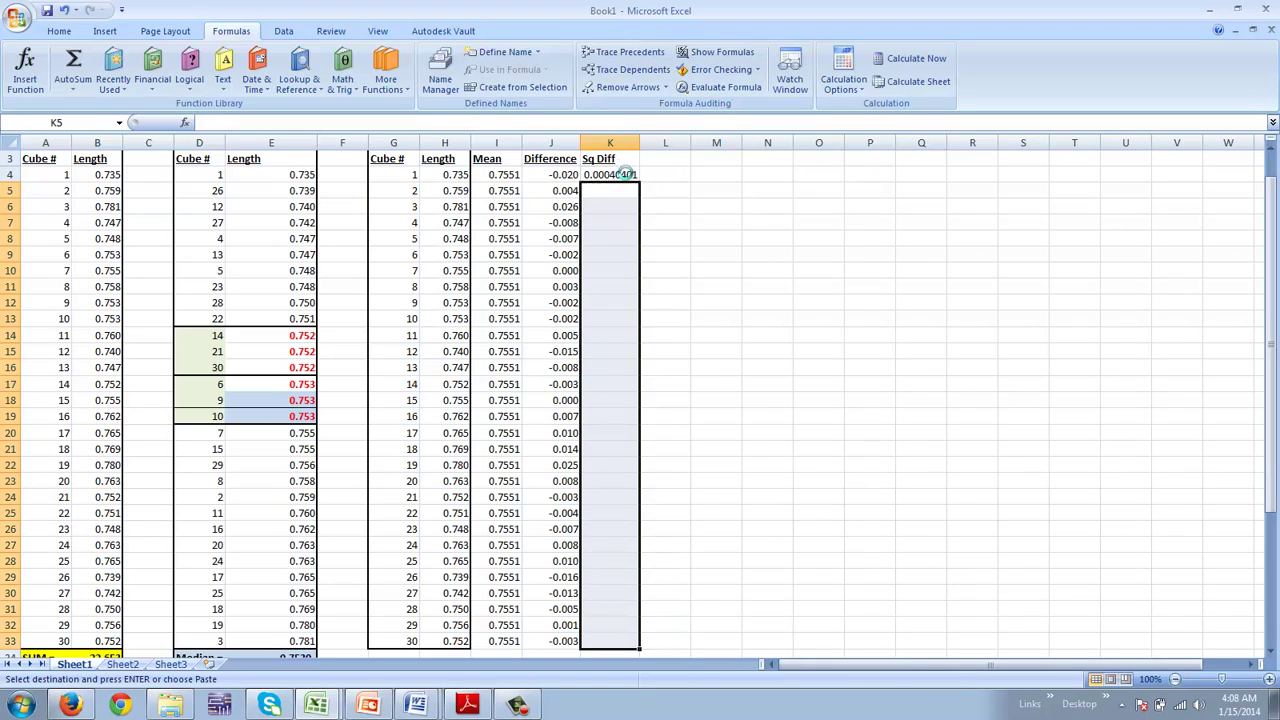
{"action": "key", "text": "ctrl+v"}
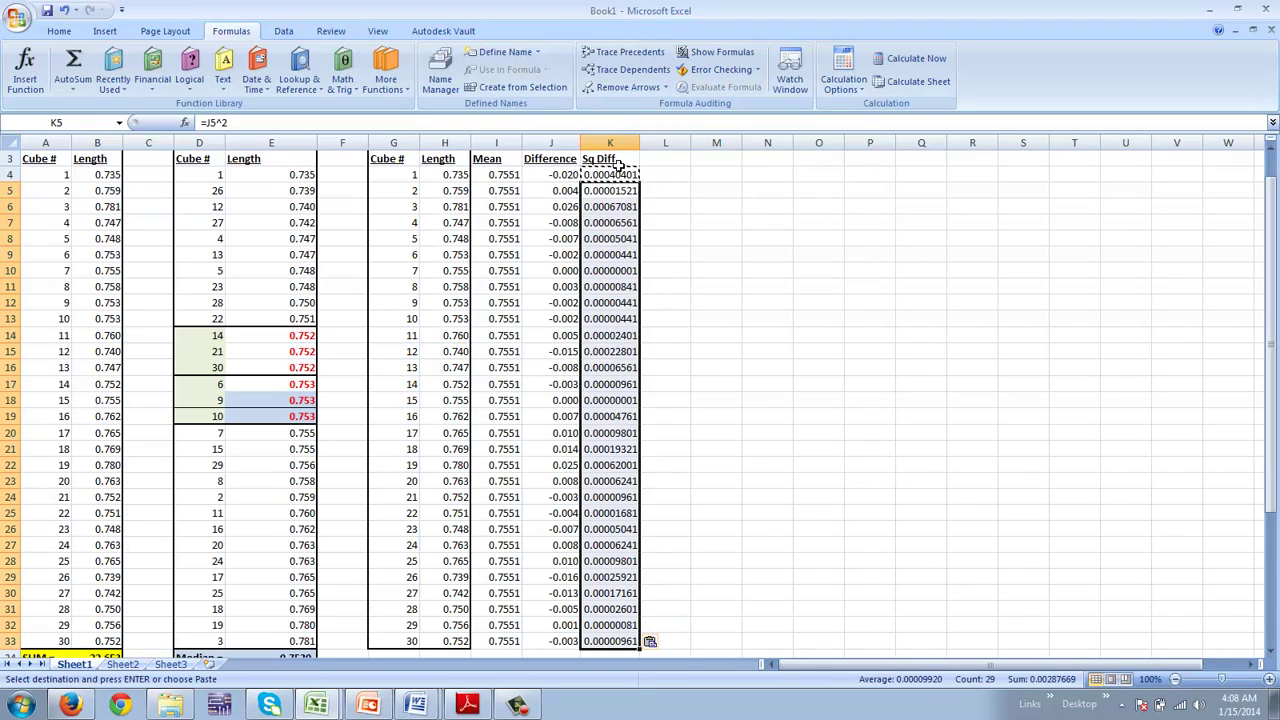
{"action": "key", "text": "Escape"}
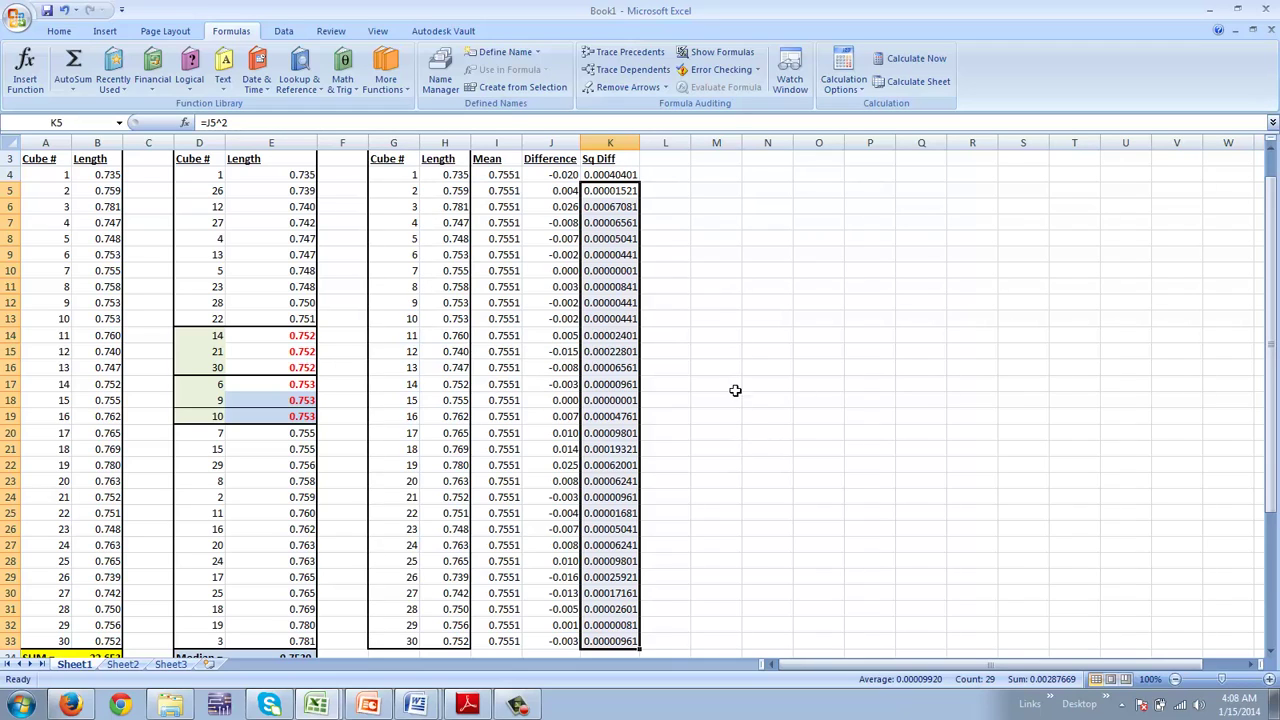
Step: Total the squared differences in K34 with =SUM(K4:K33), checking that the range covers all cubes
{"action": "scroll", "coordinate": [689, 593], "scroll_direction": "down", "scroll_amount": 1}
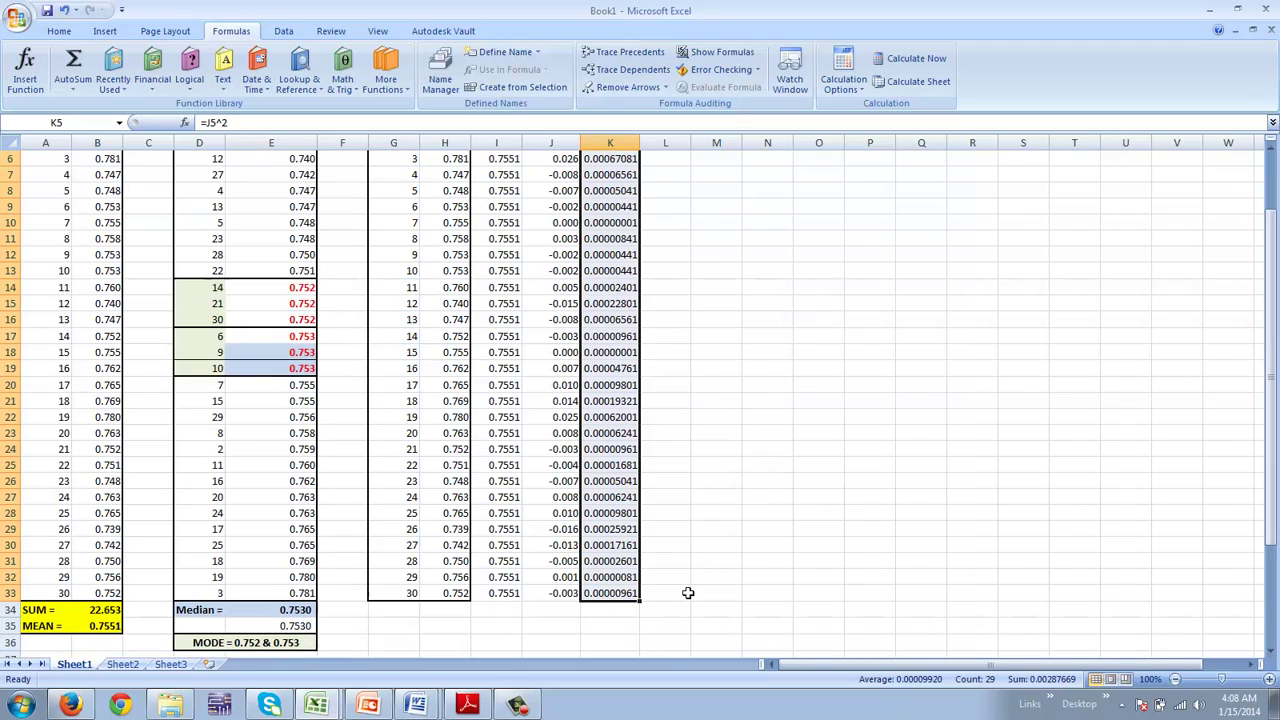
{"action": "left_click", "coordinate": [614, 617]}
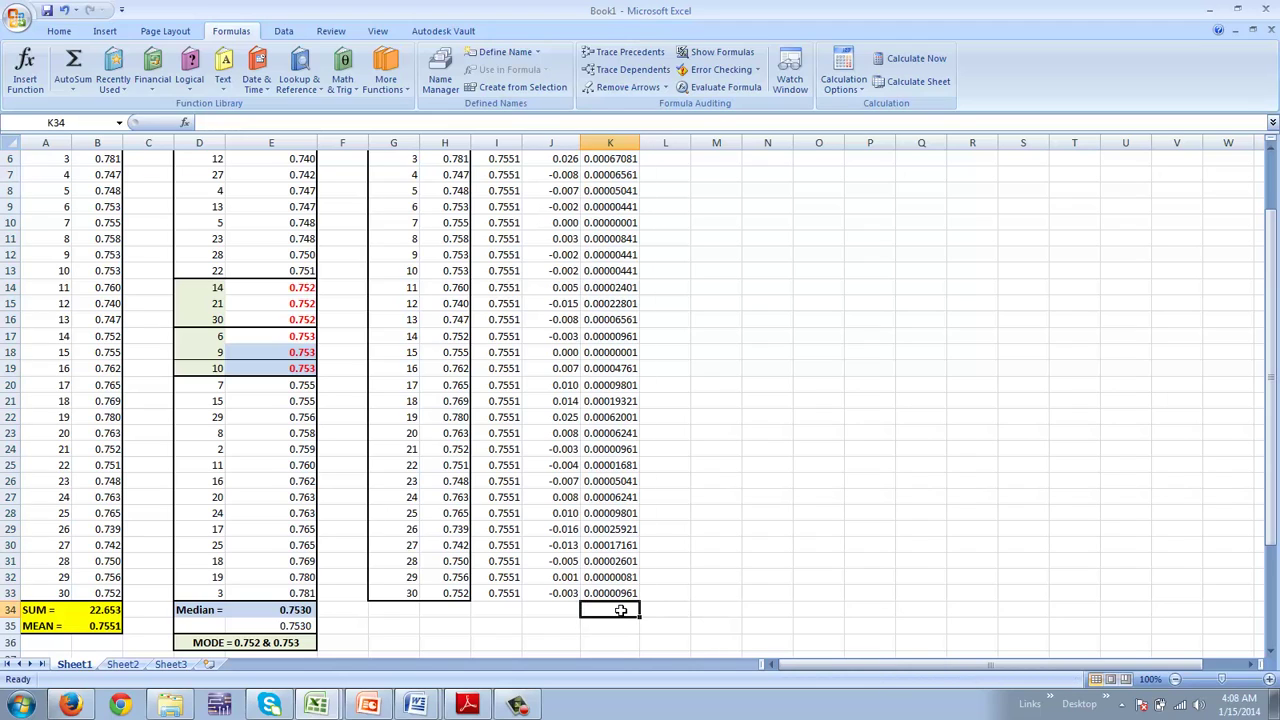
{"action": "left_click", "coordinate": [52, 32]}
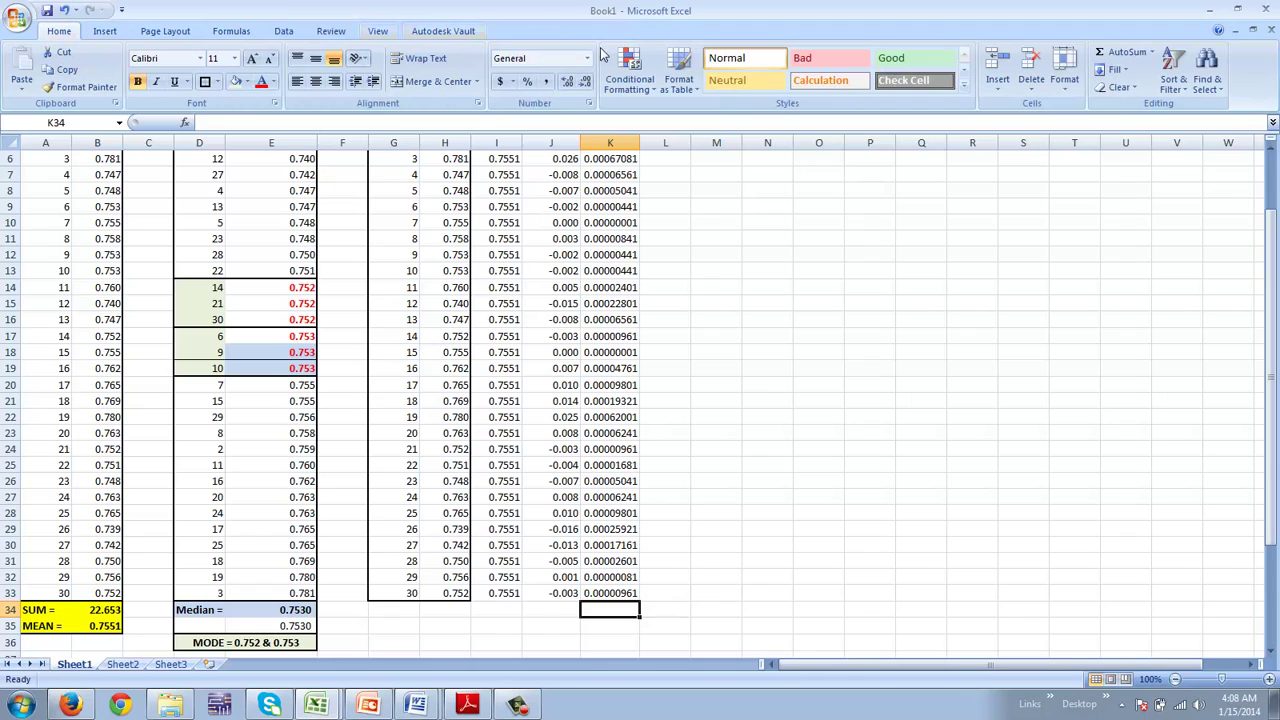
{"action": "left_click", "coordinate": [1126, 54]}
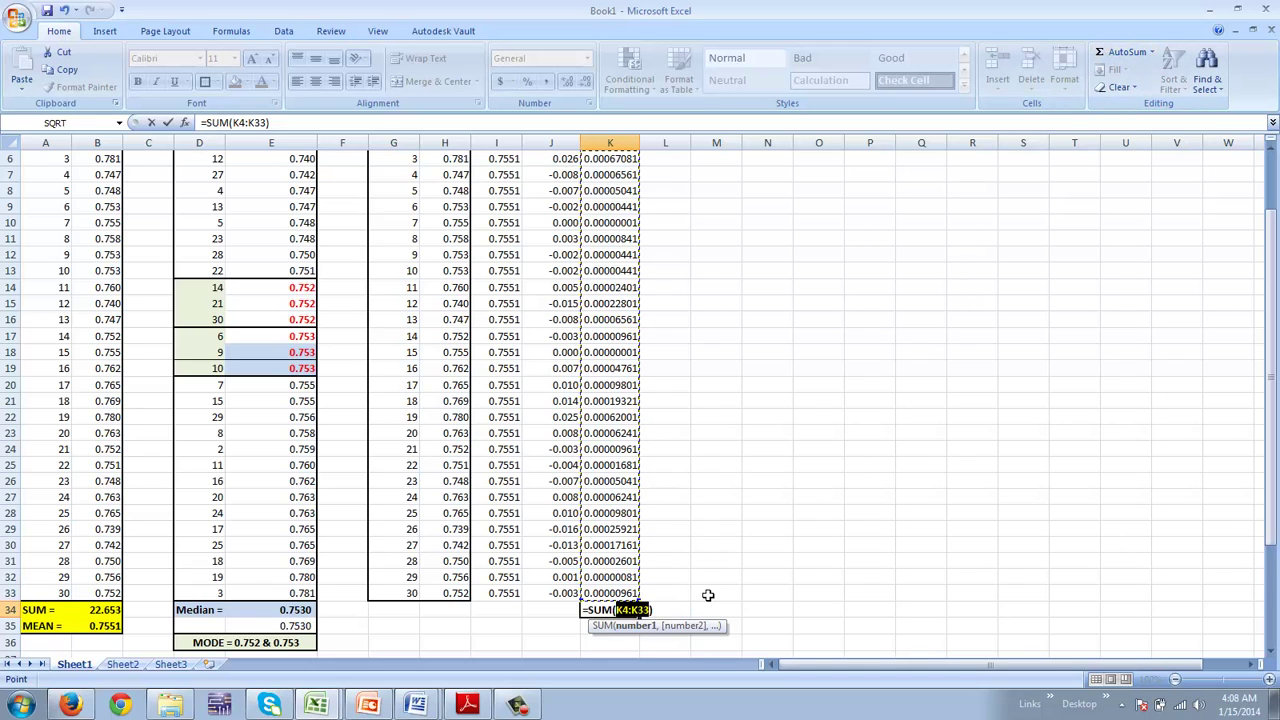
{"action": "scroll", "coordinate": [707, 595], "scroll_direction": "up", "scroll_amount": 2}
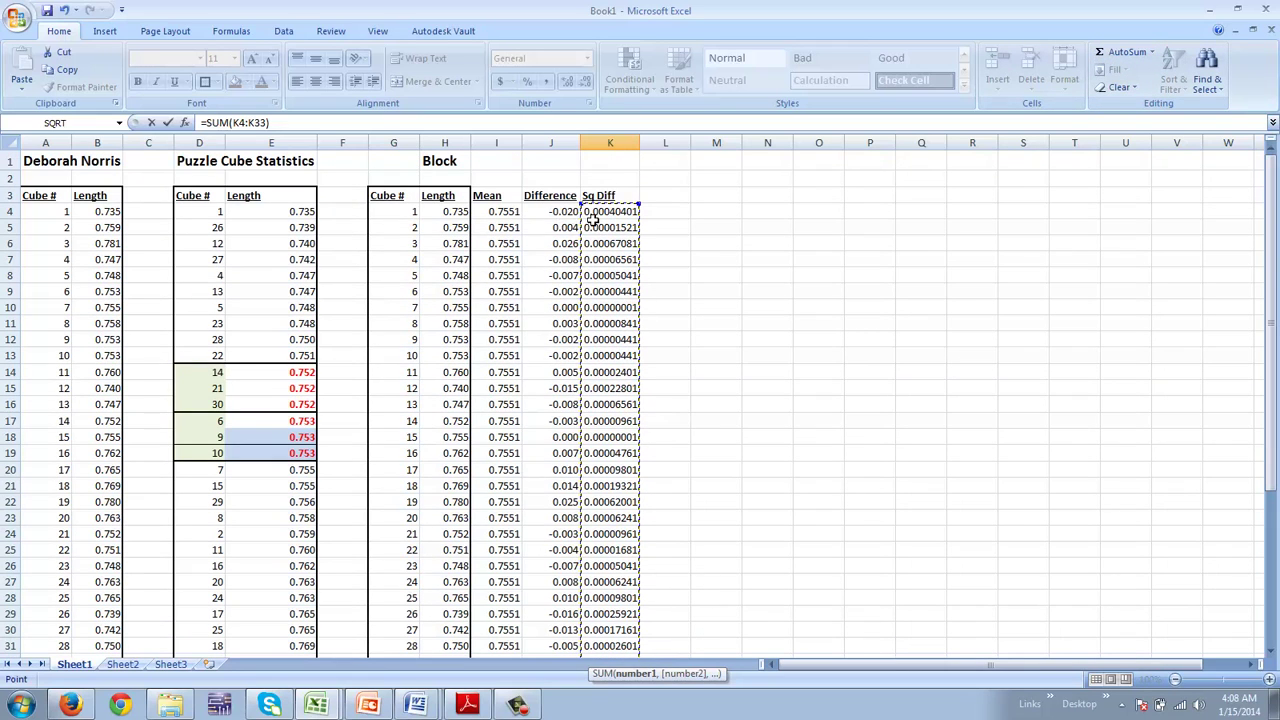
{"action": "scroll", "coordinate": [851, 368], "scroll_direction": "down", "scroll_amount": 2}
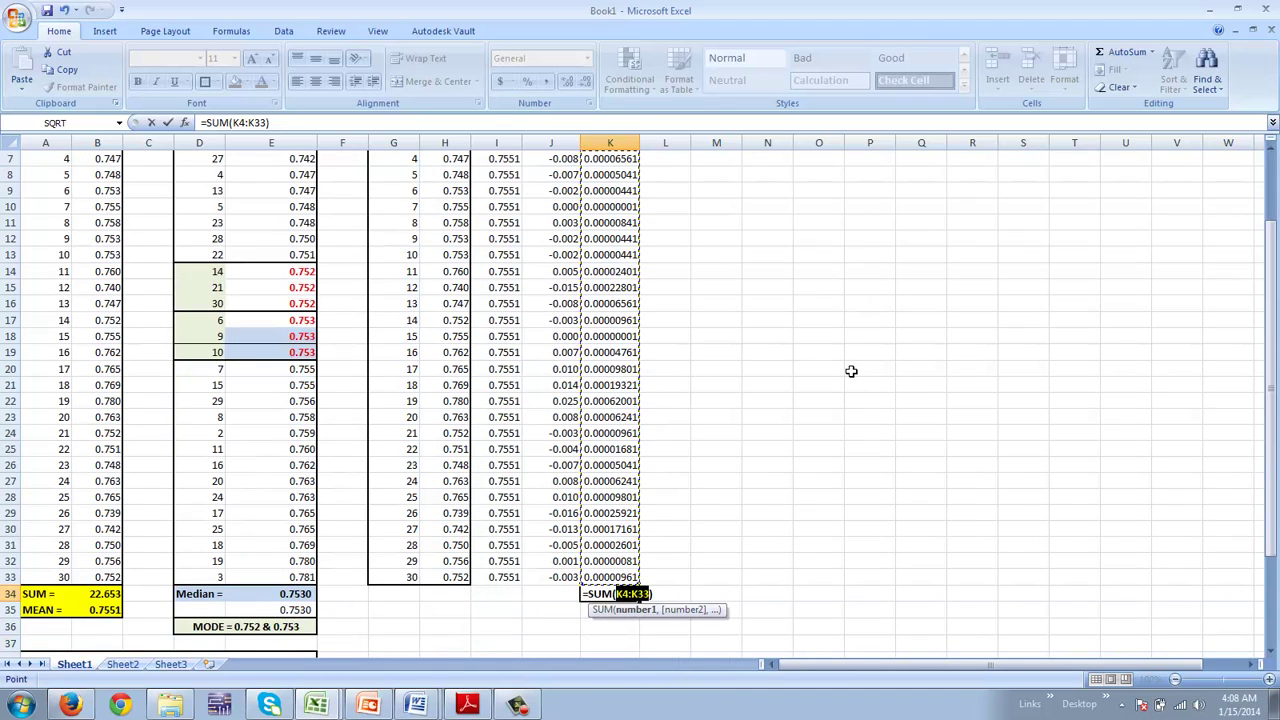
{"action": "key", "text": "Return"}
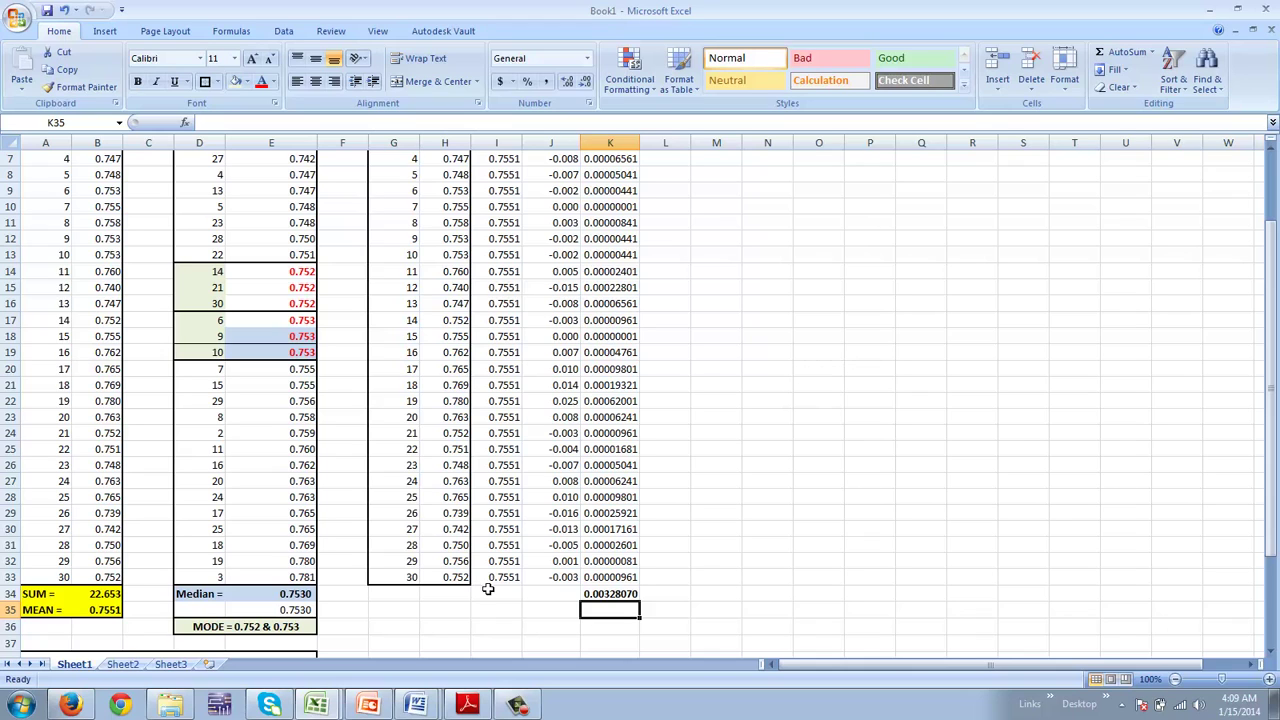
Step: Review the population standard deviation formula on the PowerPoint slide and return to the Book1 workbook in Excel
{"action": "left_click", "coordinate": [370, 705]}
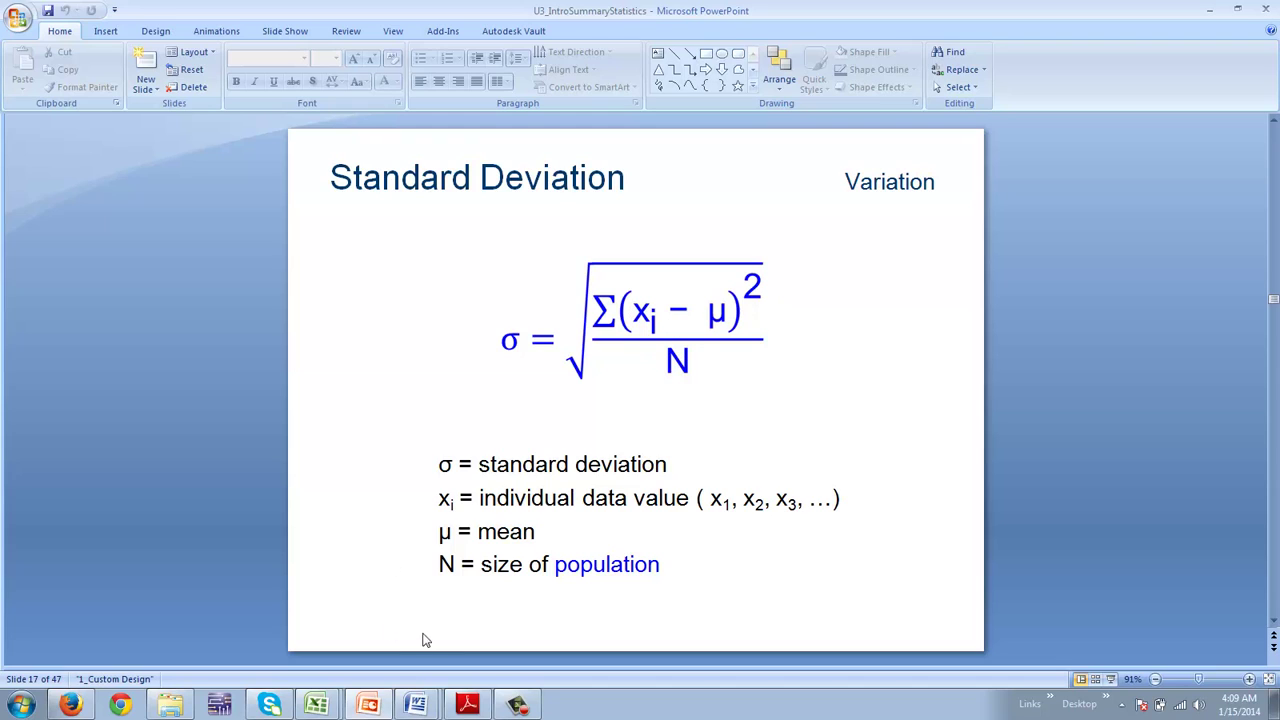
{"action": "mouse_move", "coordinate": [312, 702]}
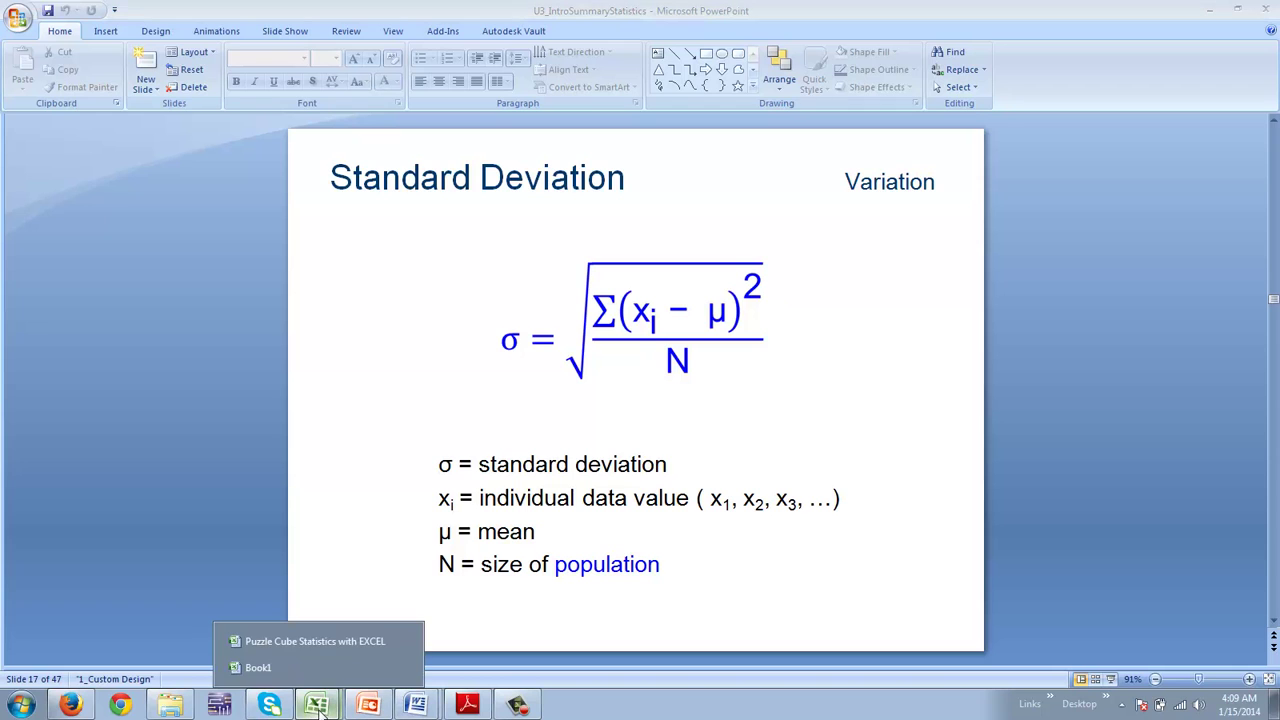
{"action": "left_click", "coordinate": [298, 670]}
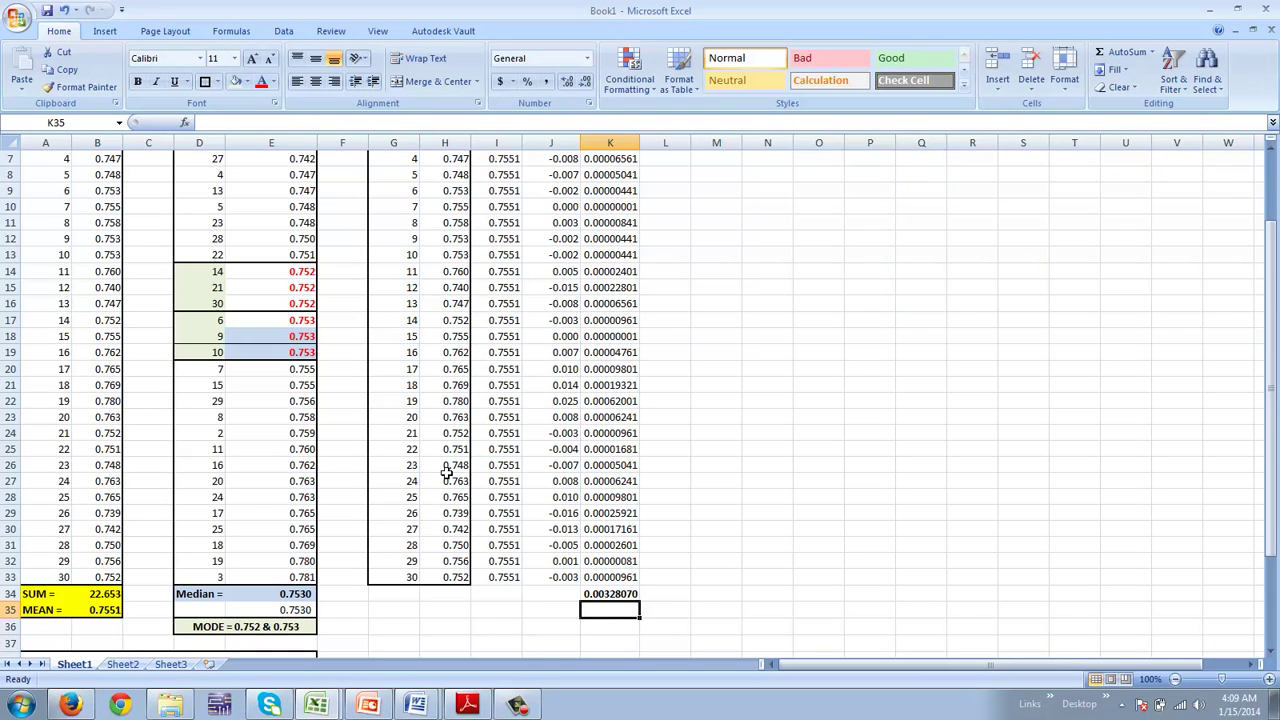
Step: Enter =K34/G33 in K35 to divide the sum of squares by the number of cubes, and make the result bold
{"action": "type", "text": "="}
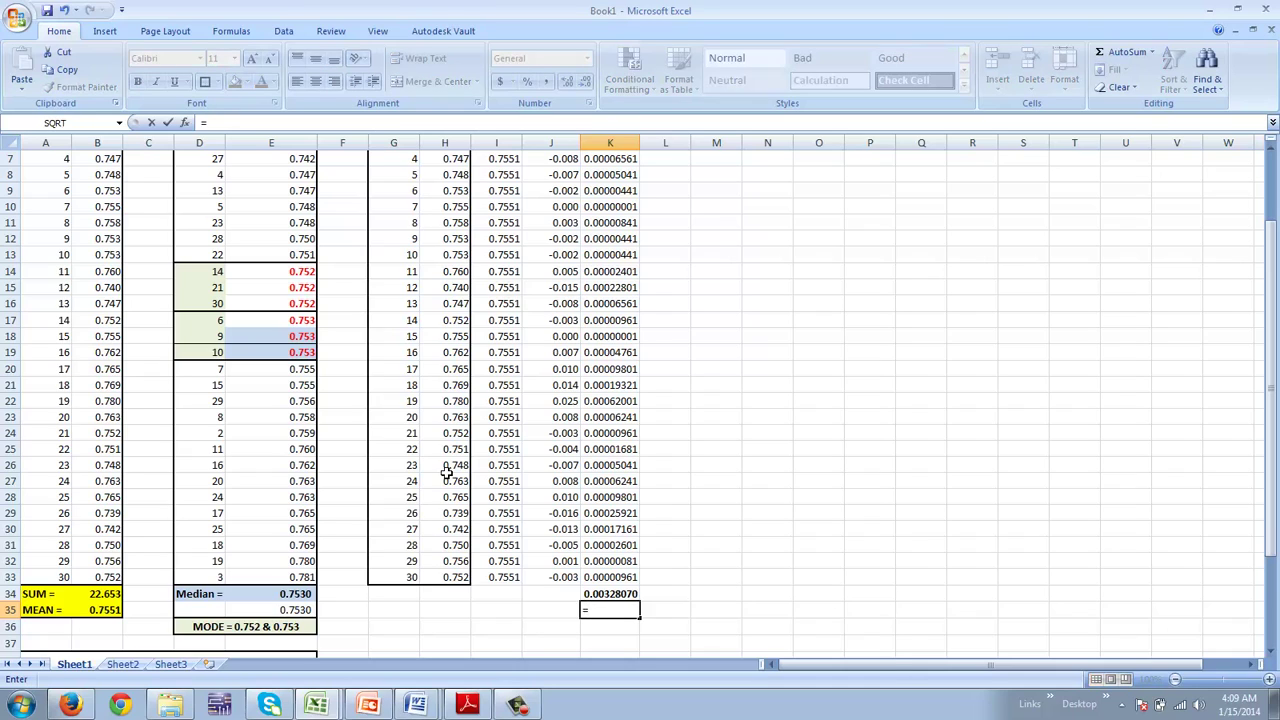
{"action": "key", "text": "Up"}
{"action": "type", "text": "/"}
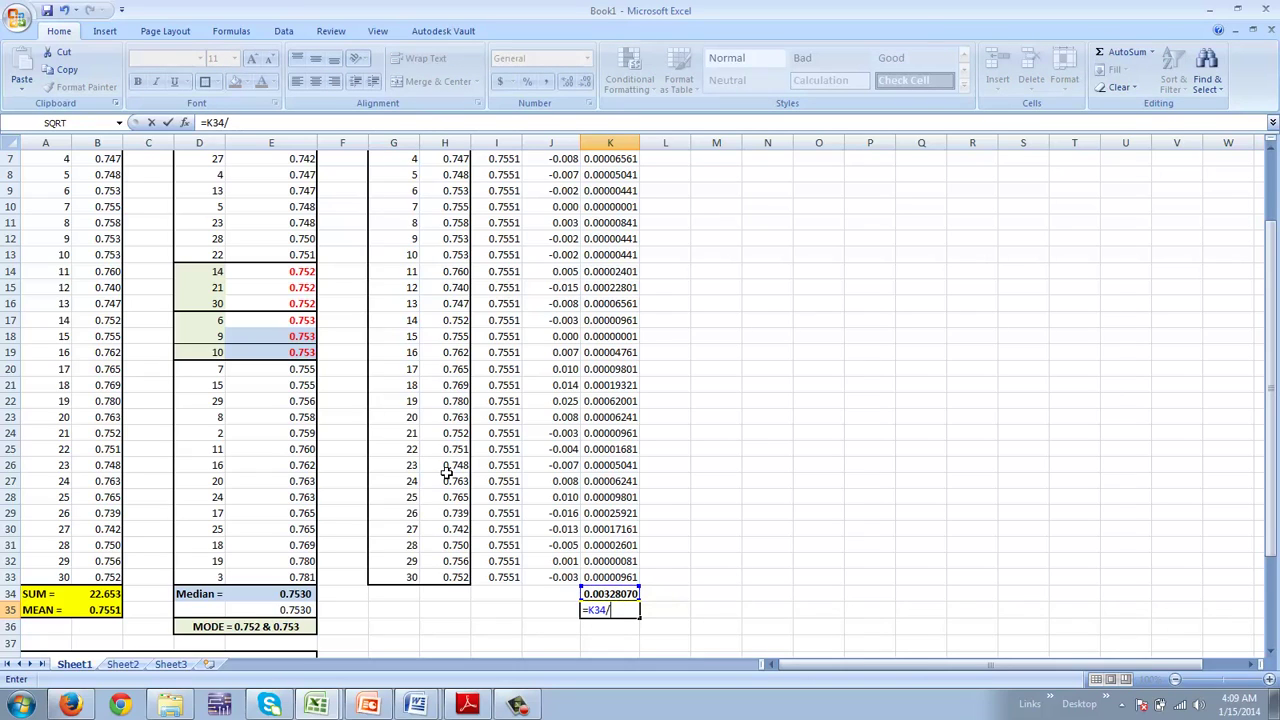
{"action": "left_click", "coordinate": [400, 579]}
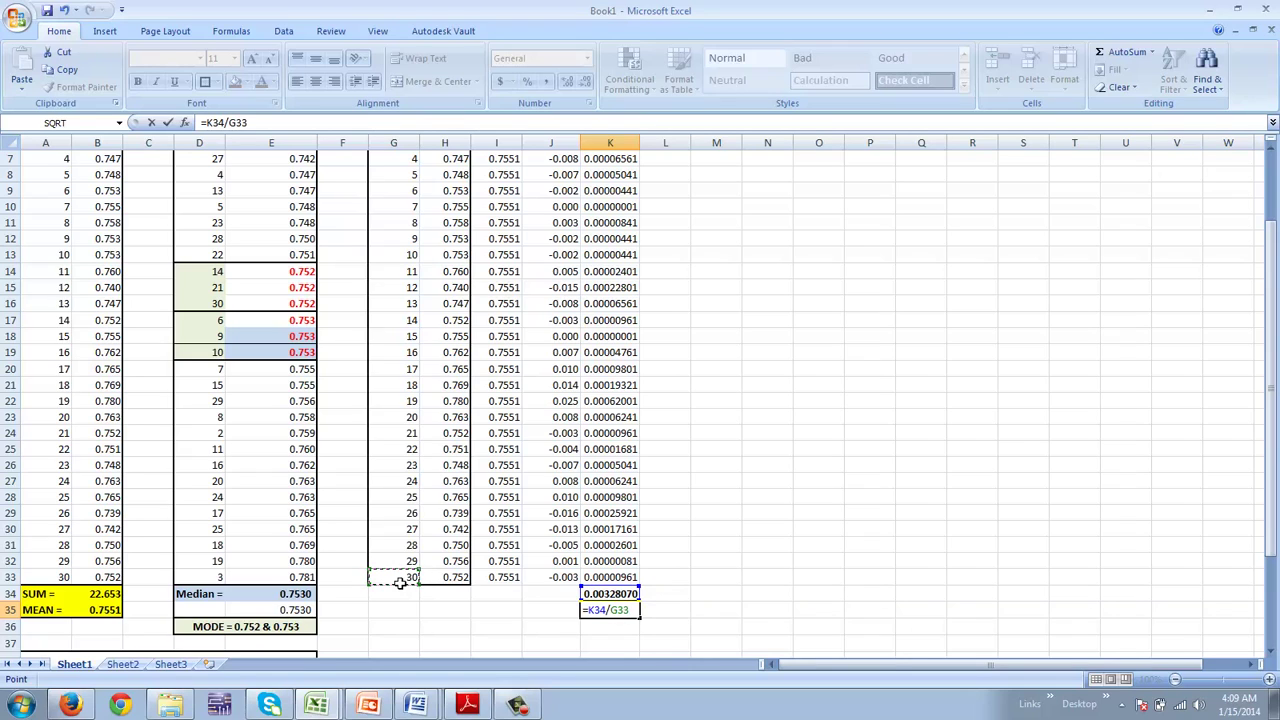
{"action": "key", "text": "Return"}
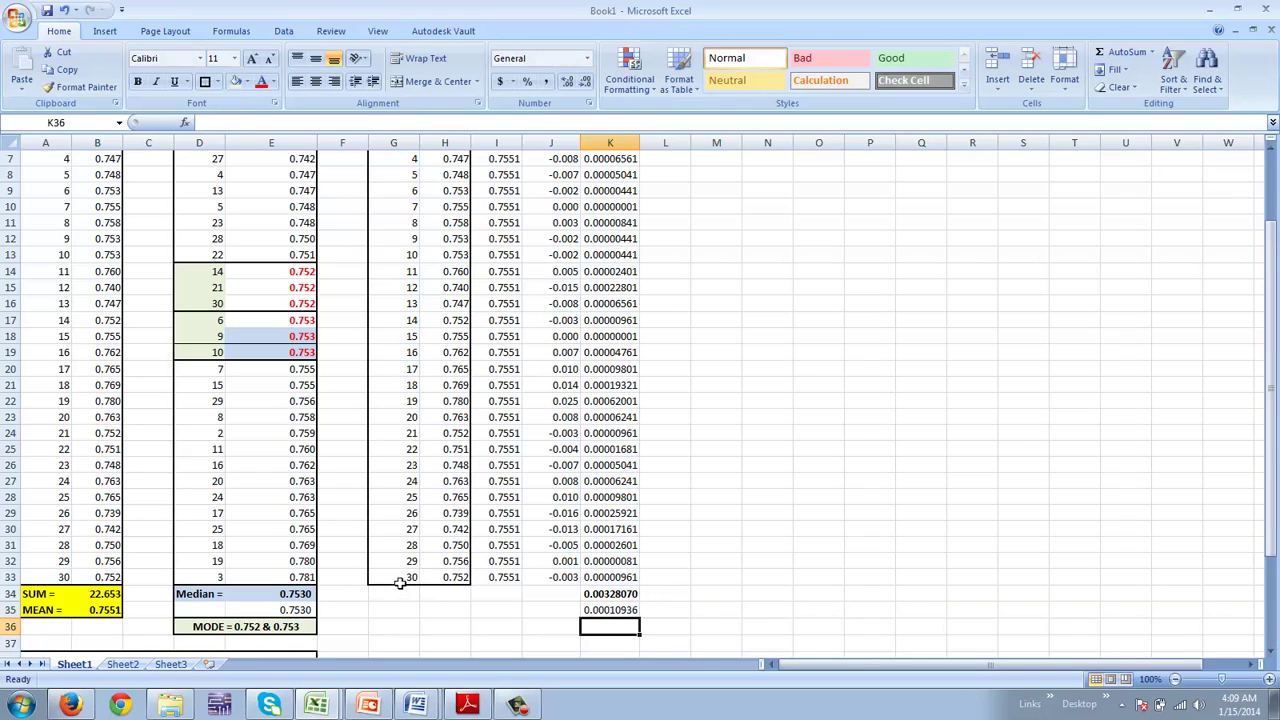
{"action": "key", "text": "Up"}
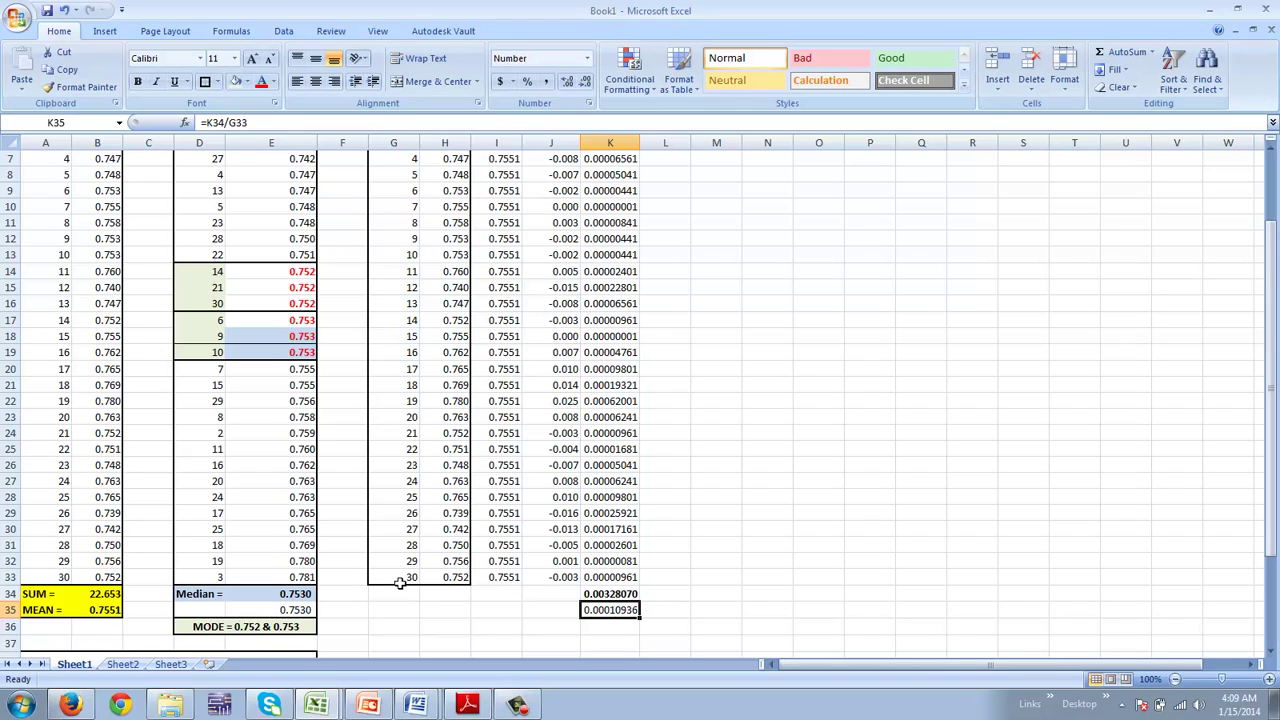
{"action": "key", "text": "ctrl+b"}
{"action": "key", "text": "Down"}
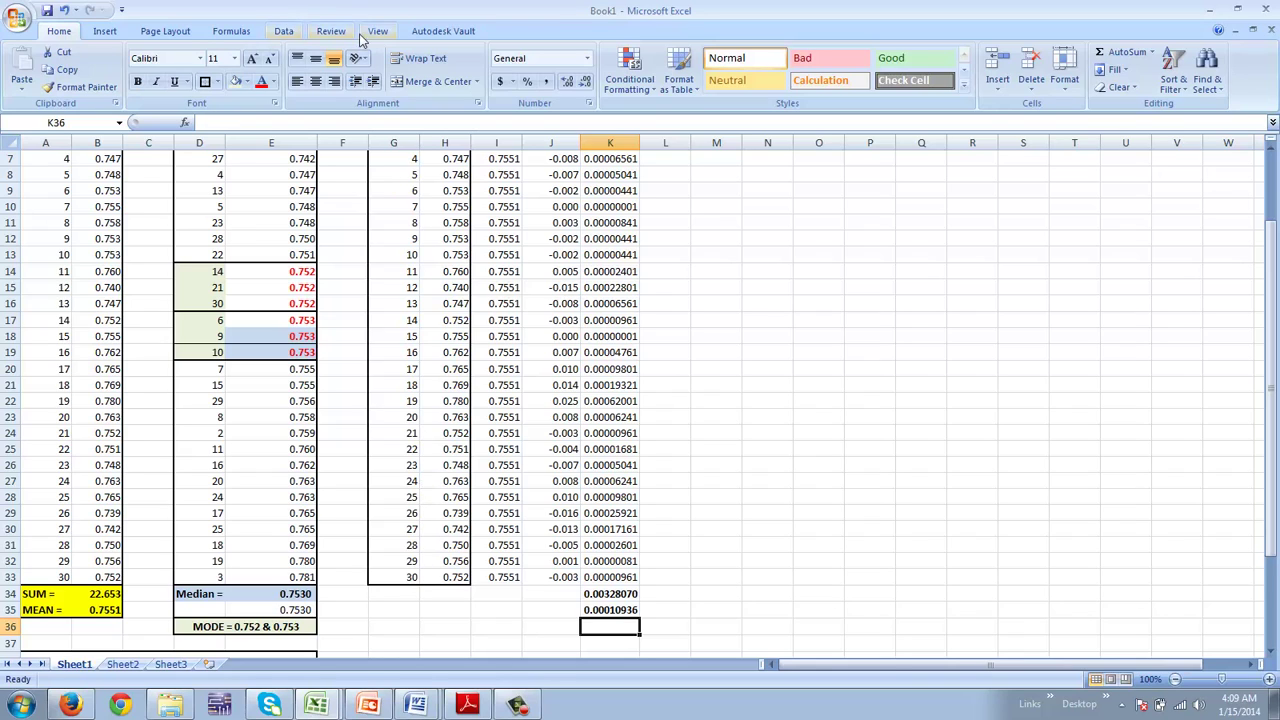
Step: Insert the SQRT function in K36 with K35 as its number
{"action": "left_click", "coordinate": [229, 34]}
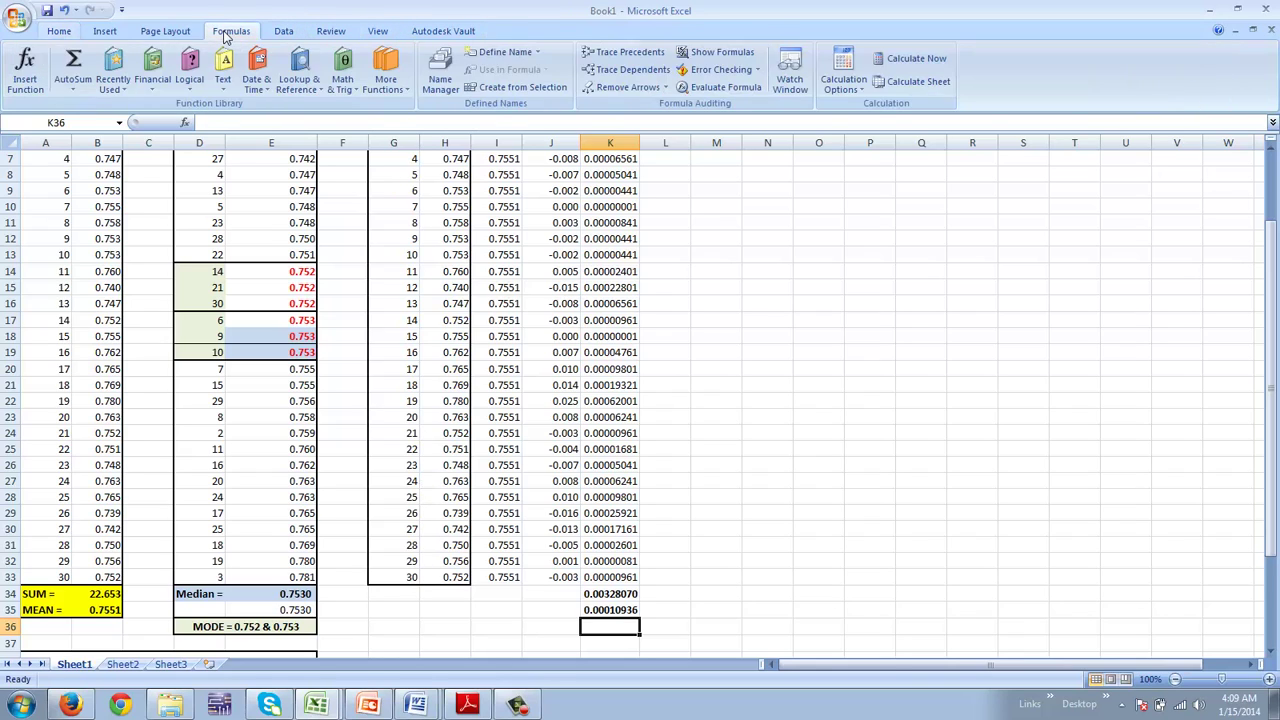
{"action": "left_click", "coordinate": [346, 68]}
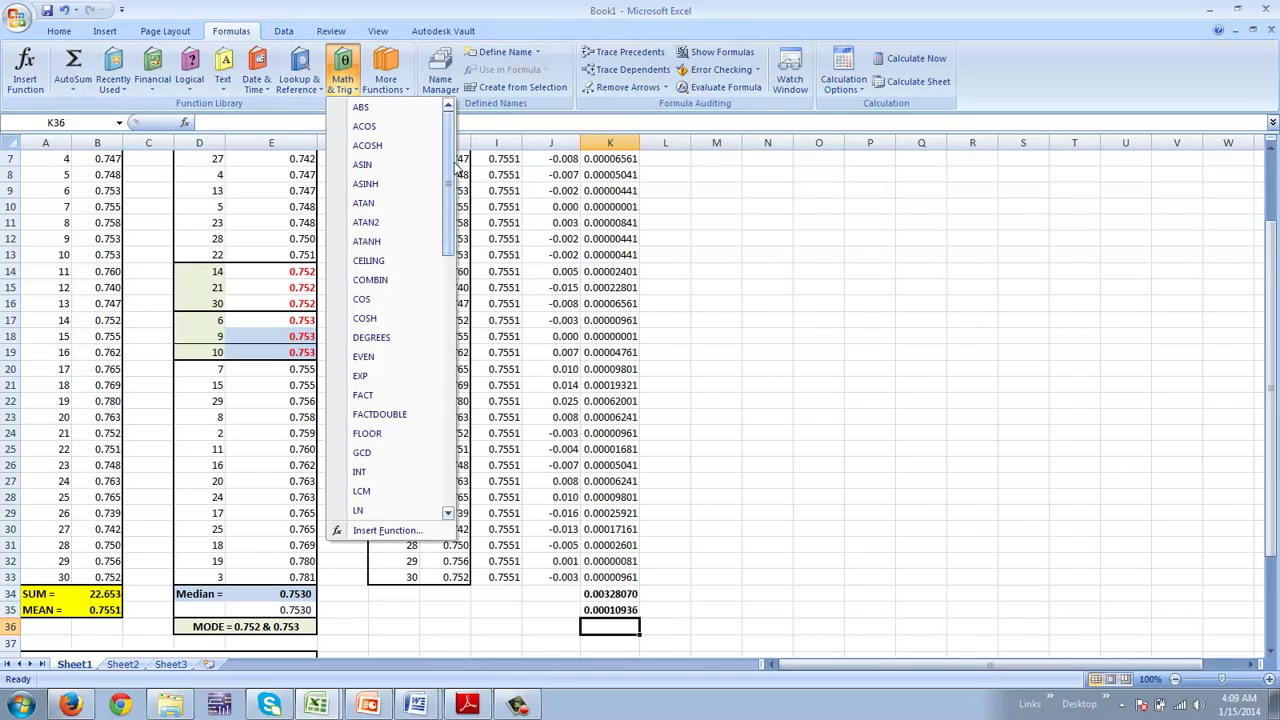
{"action": "scroll", "coordinate": [452, 178], "scroll_direction": "down", "scroll_amount": 1}
{"action": "left_click_drag", "start_coordinate": [452, 178], "coordinate": [450, 350]}
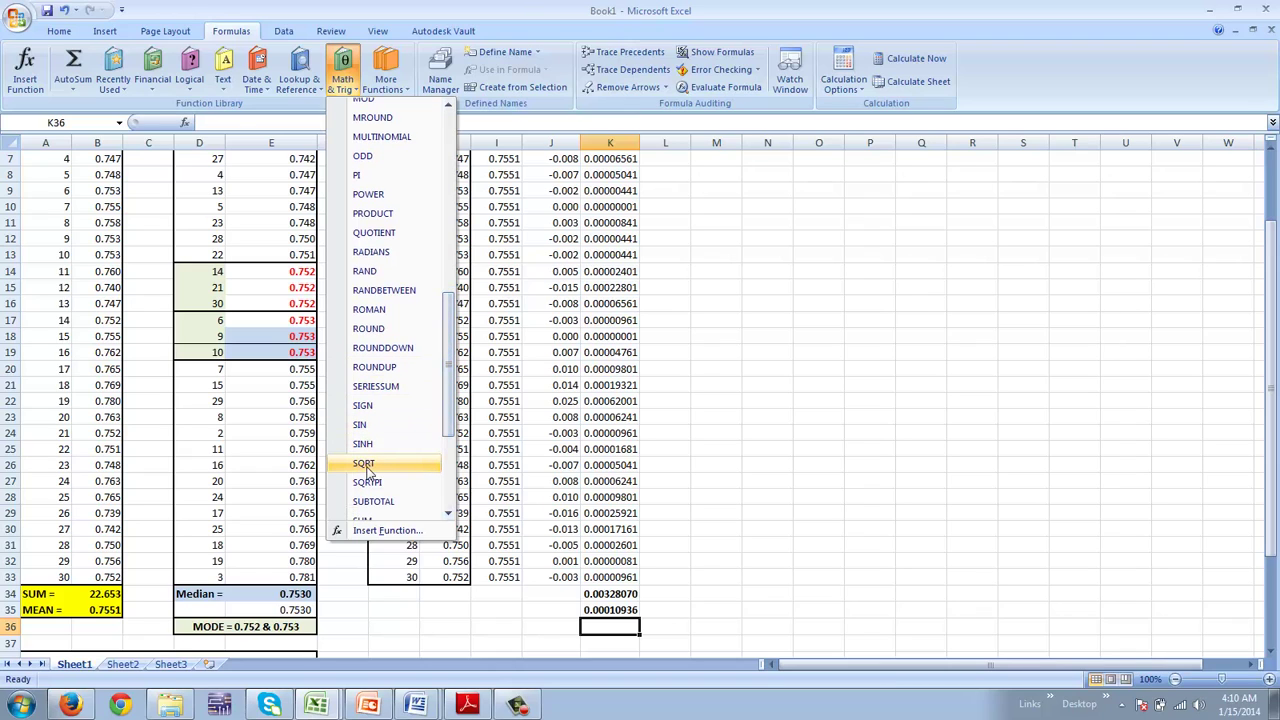
{"action": "left_click", "coordinate": [364, 465]}
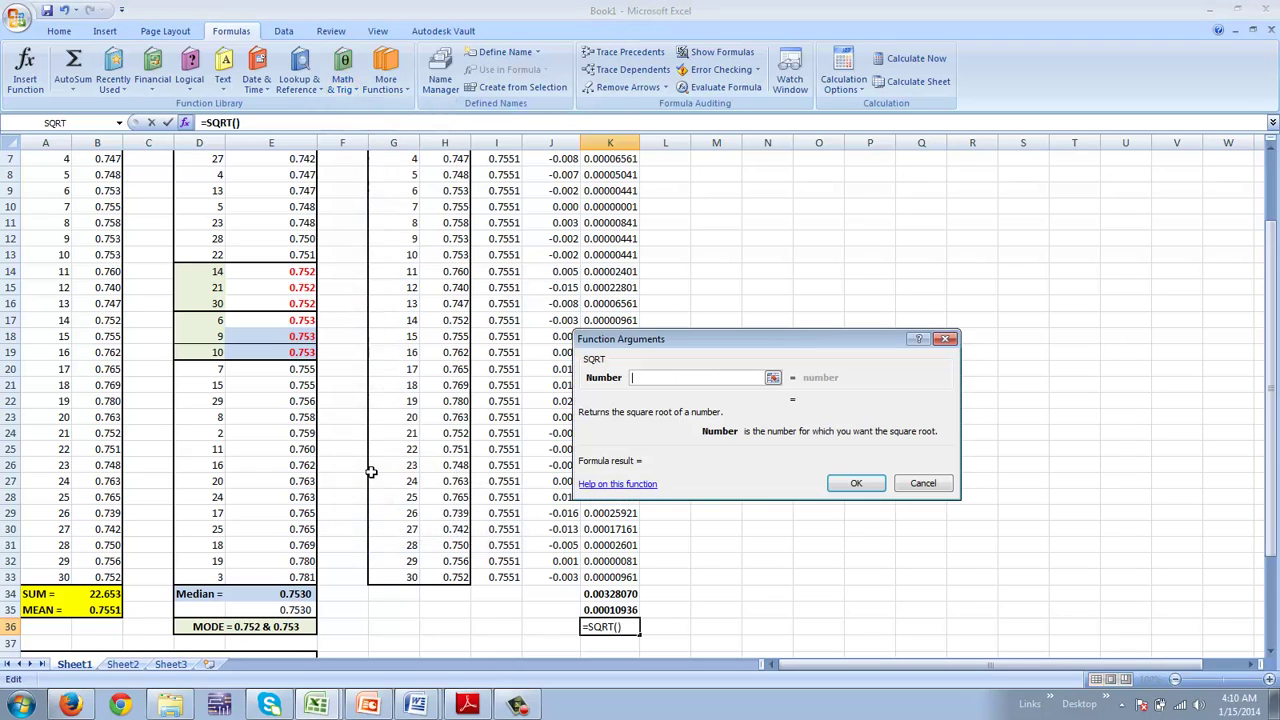
{"action": "left_click", "coordinate": [607, 612]}
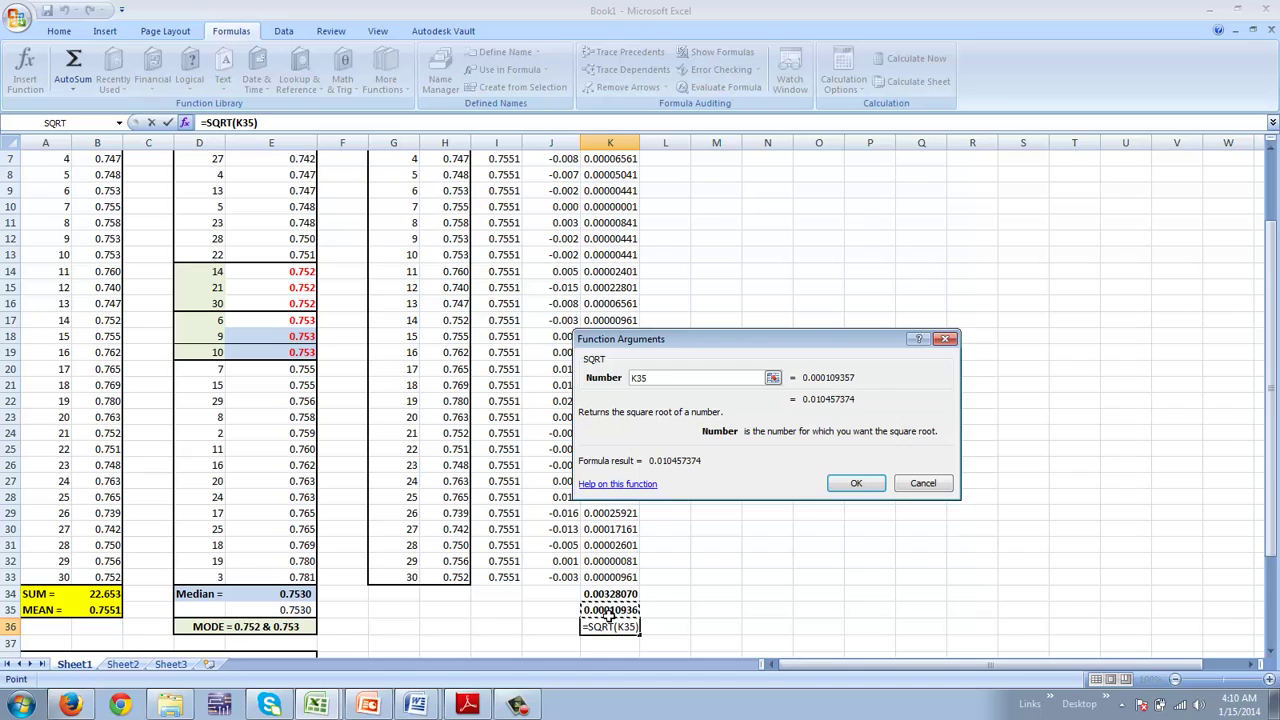
{"action": "key", "text": "Return"}
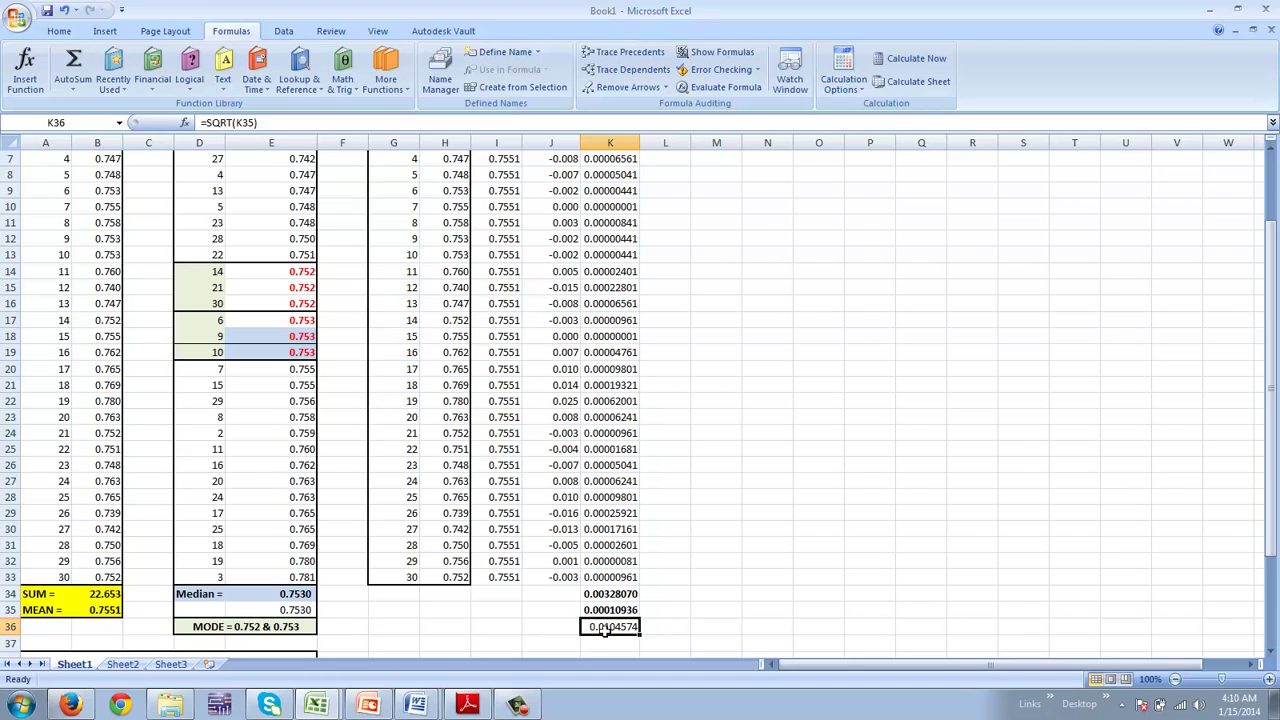
Step: Make the square-root result in K36 bold and reduce it to four decimal places
{"action": "key", "text": "ctrl+b"}
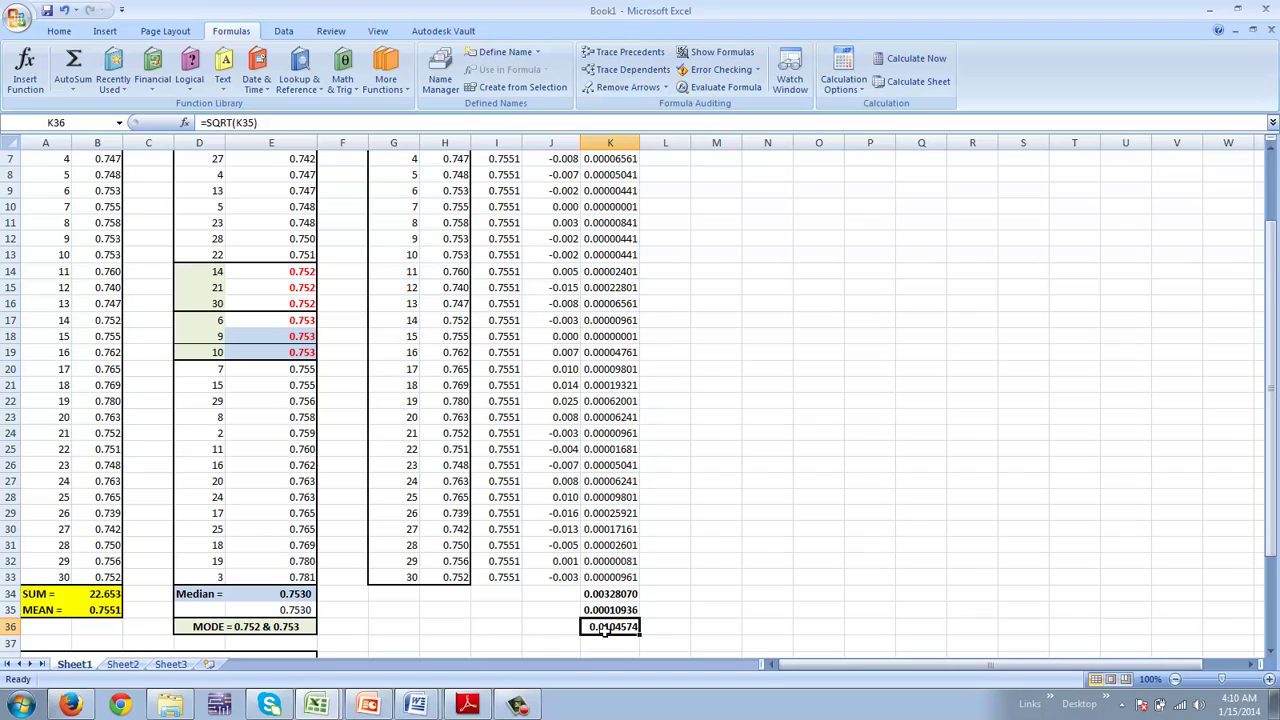
{"action": "left_click", "coordinate": [60, 32]}
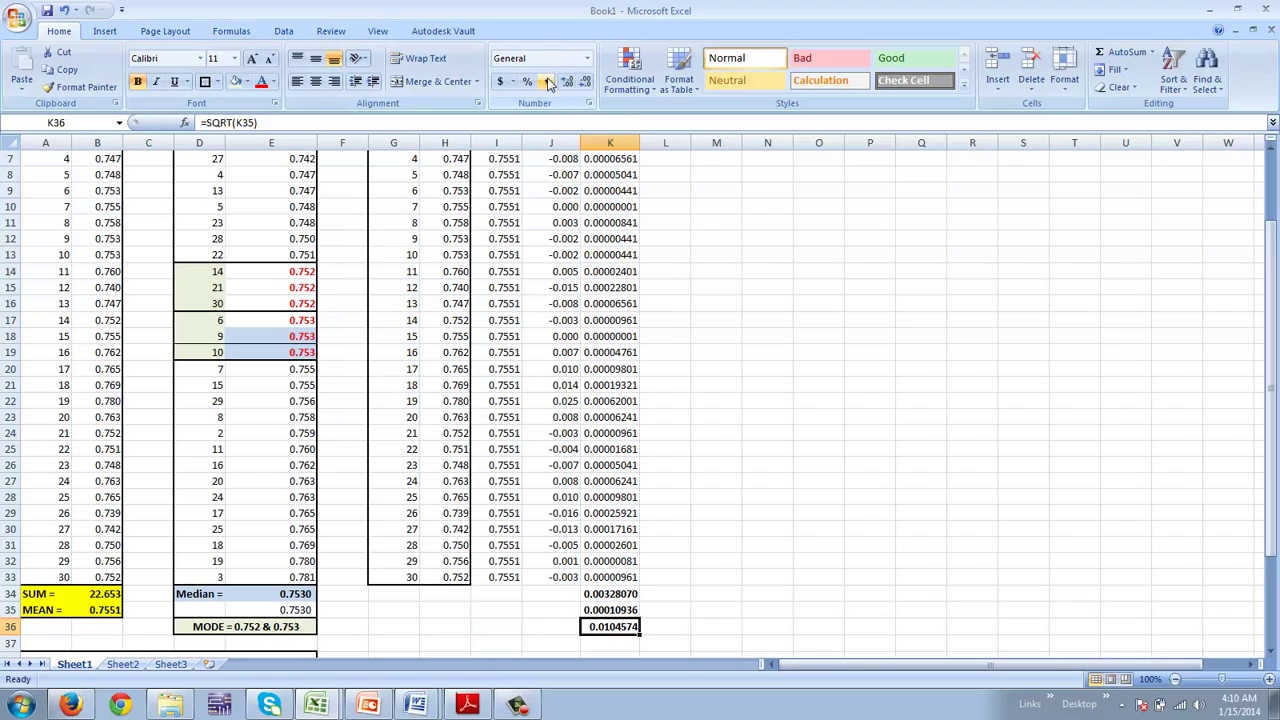
{"action": "left_click", "coordinate": [587, 82]}
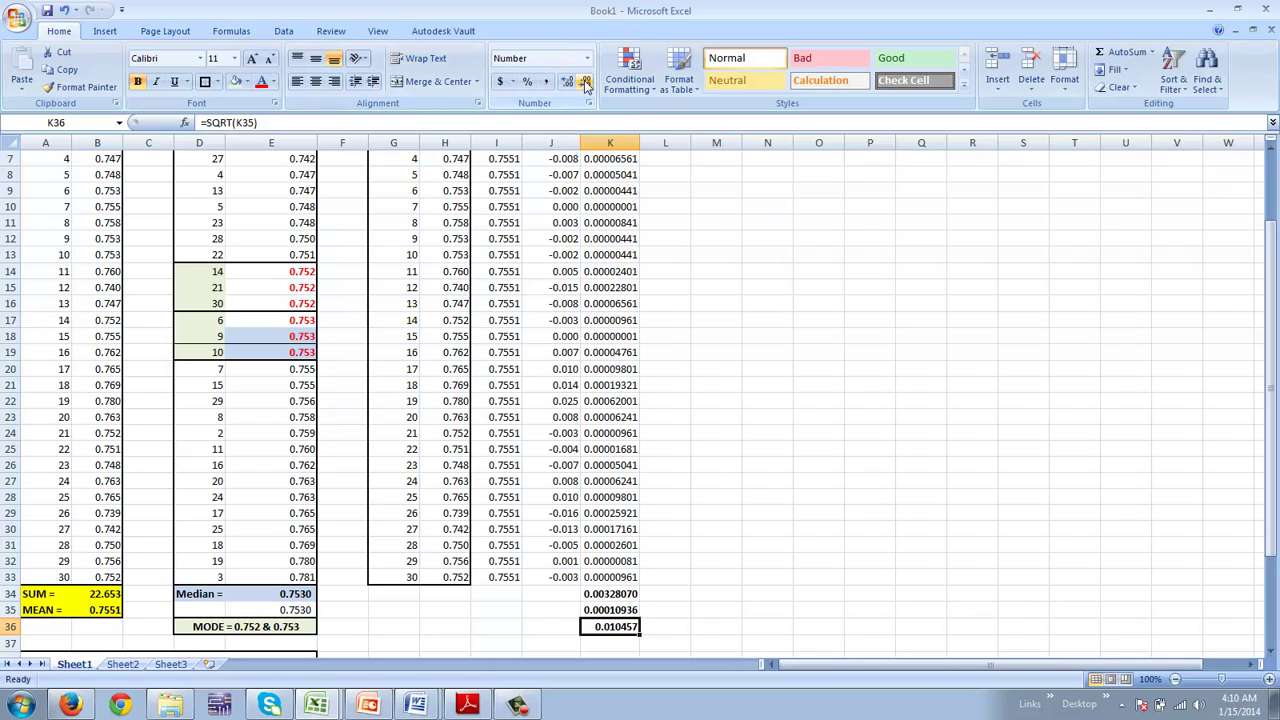
{"action": "left_click", "coordinate": [587, 82]}
{"action": "left_click", "coordinate": [587, 82]}
Step: Label the result in K36 by entering "Std Dev Pop" in J36, and select the label cell
{"action": "left_click", "coordinate": [555, 627]}
{"action": "type", "text": "S"}
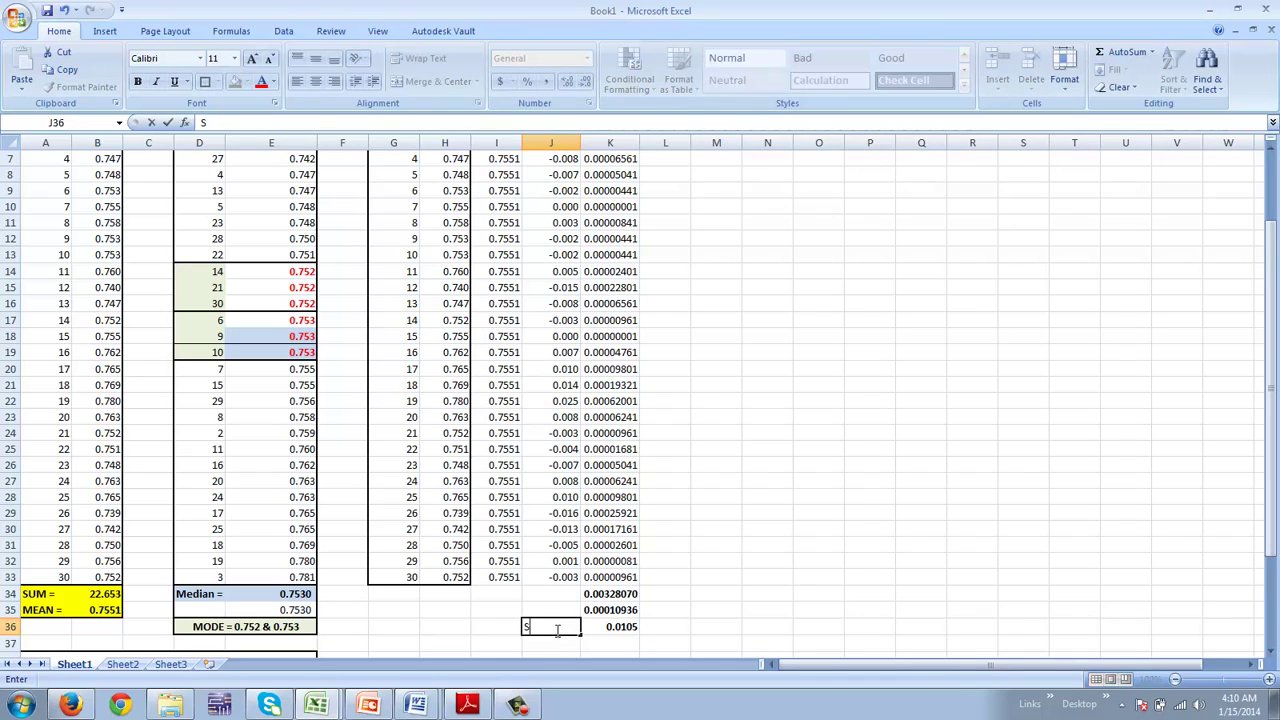
{"action": "type", "text": "td Dev Pop"}
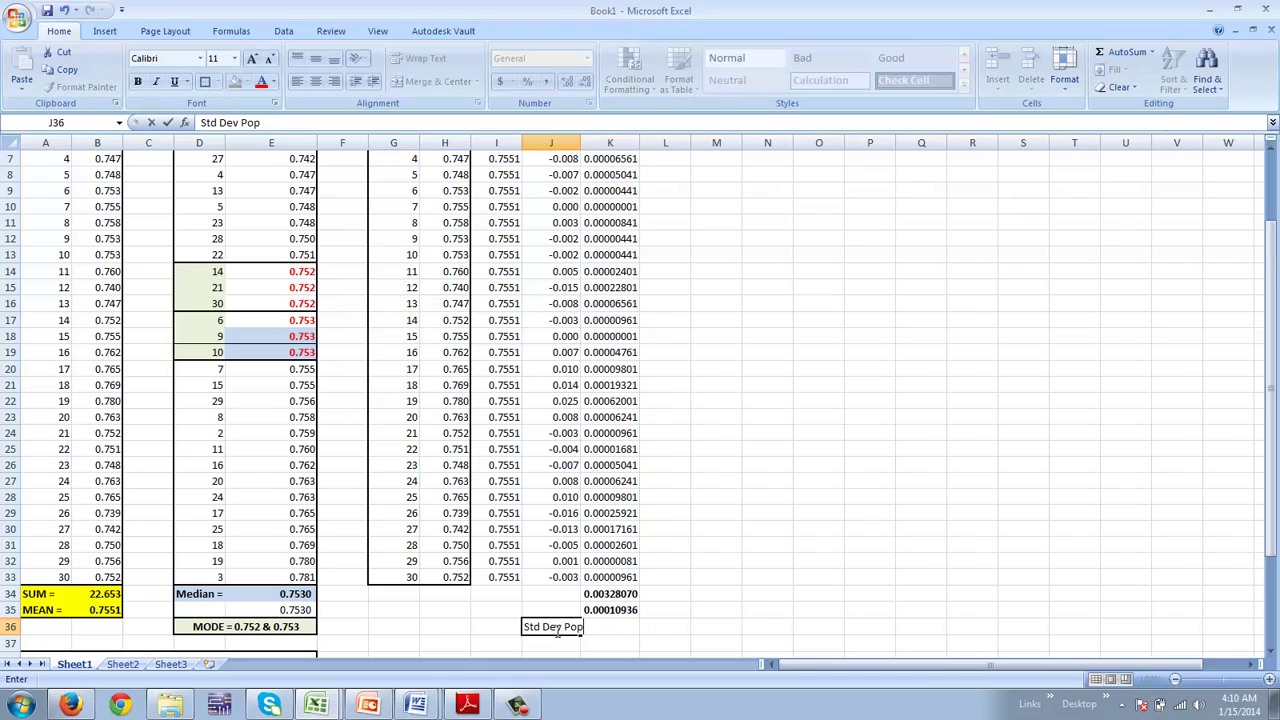
{"action": "key", "text": "Return"}
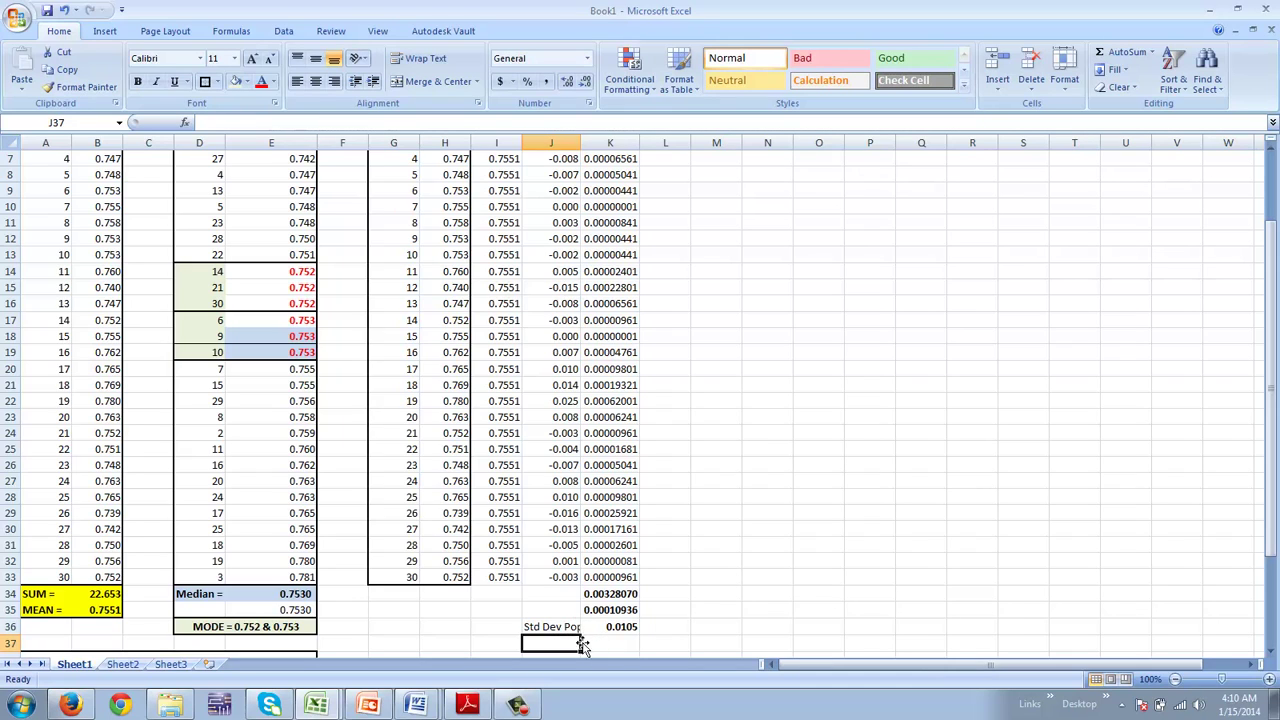
{"action": "left_click", "coordinate": [553, 630]}
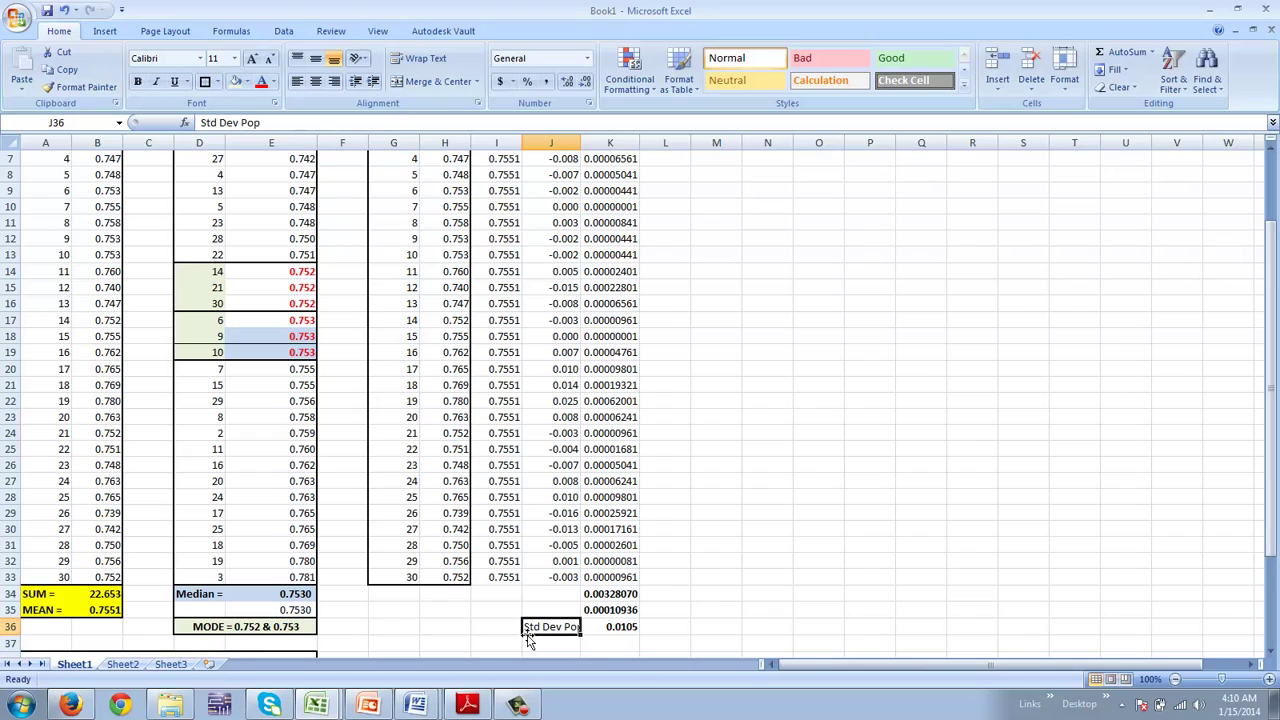
Step: Merge and center the "Std Dev Pop" label across I36:J36 and make it bold
{"action": "left_click_drag", "start_coordinate": [528, 640], "coordinate": [562, 636]}
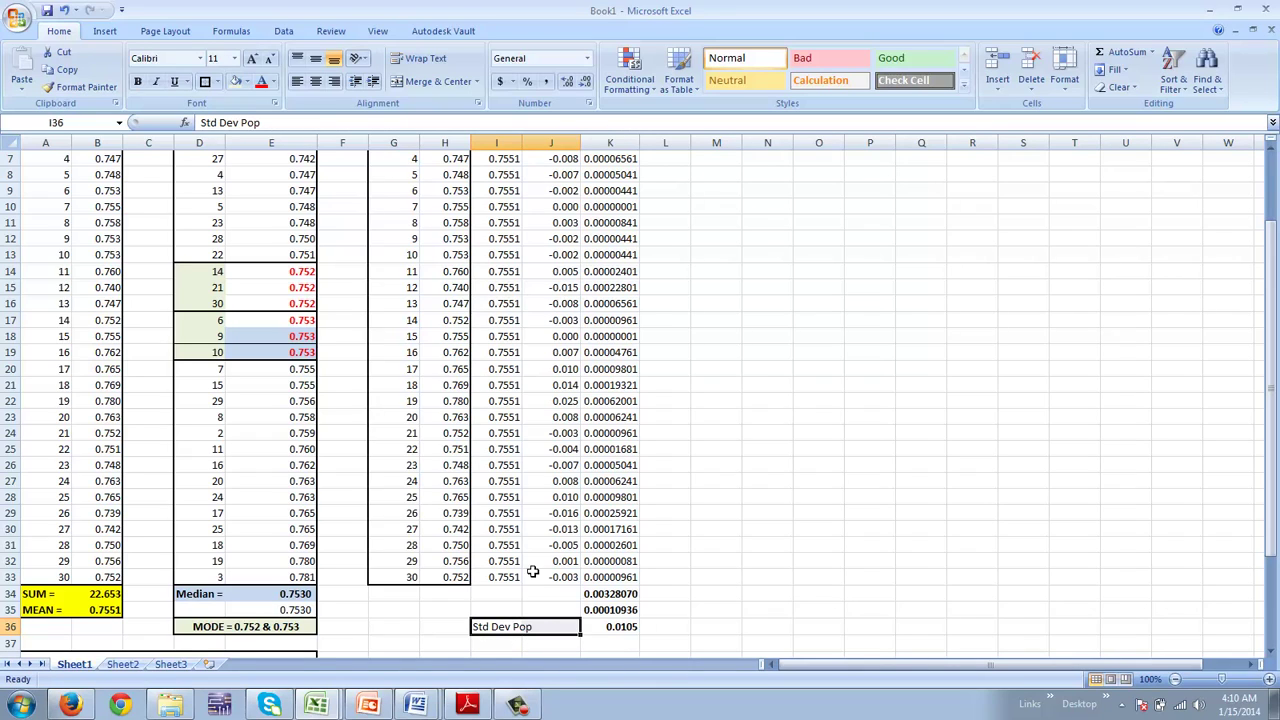
{"action": "left_click", "coordinate": [432, 82]}
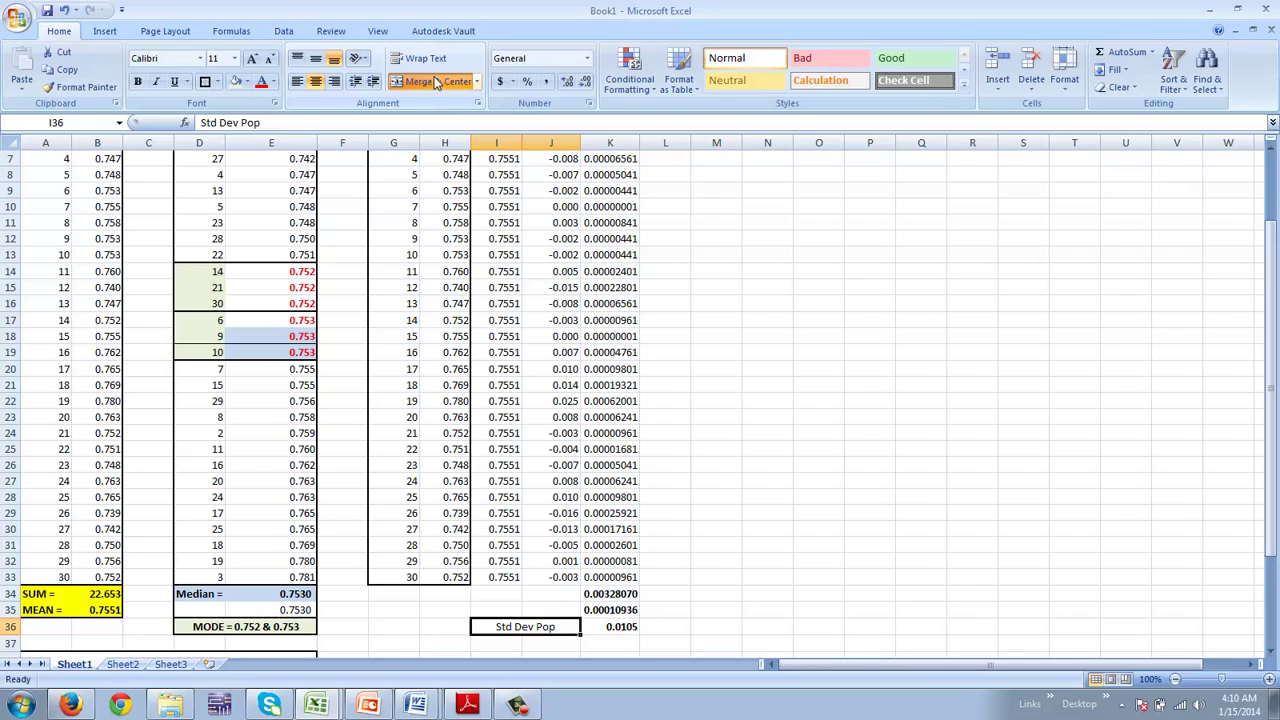
{"action": "key", "text": "ctrl+b"}
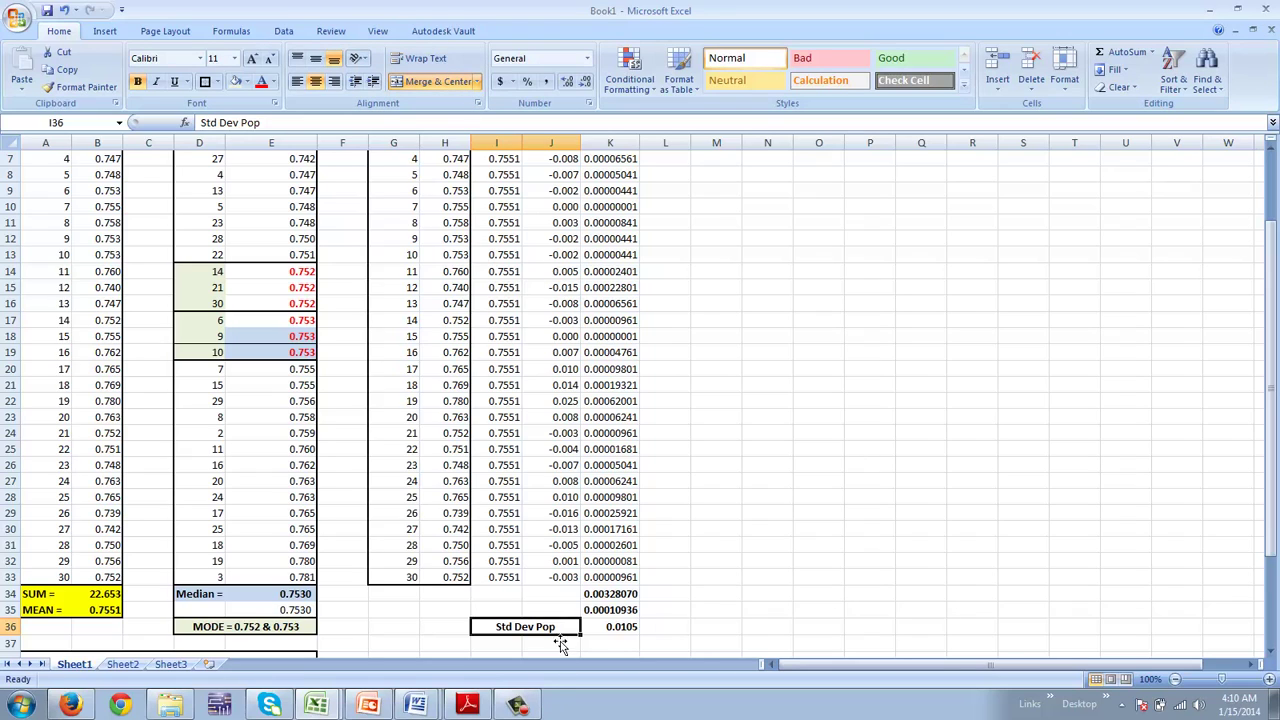
Step: Fill the standard deviation label and its result in I36:K36 with light purple, and deselect the range
{"action": "left_click_drag", "start_coordinate": [570, 632], "coordinate": [625, 628]}
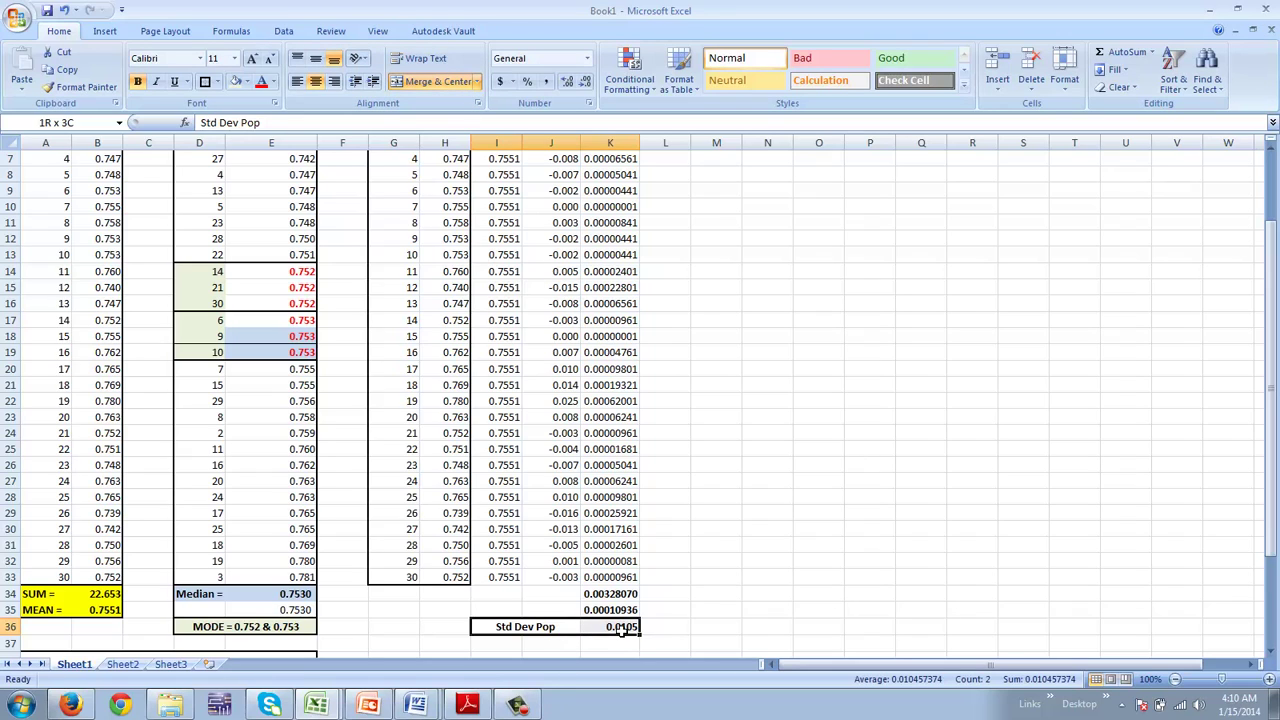
{"action": "left_click", "coordinate": [249, 82]}
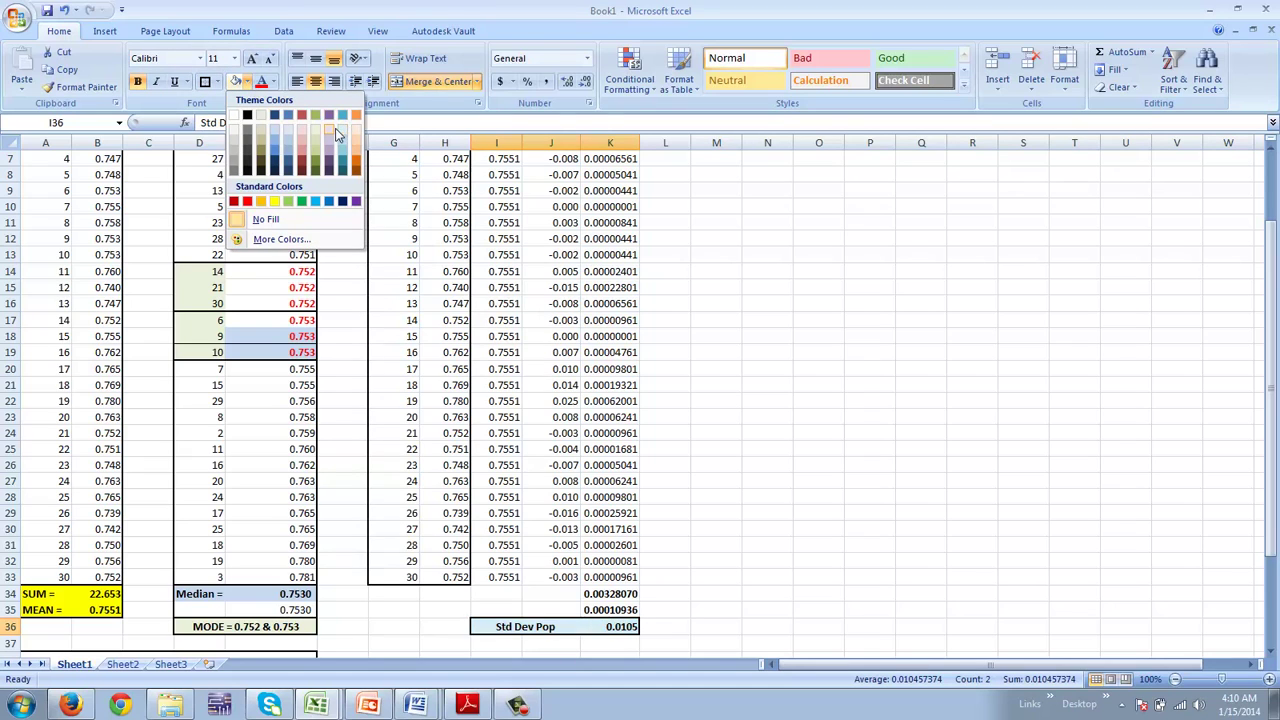
{"action": "left_click", "coordinate": [333, 148]}
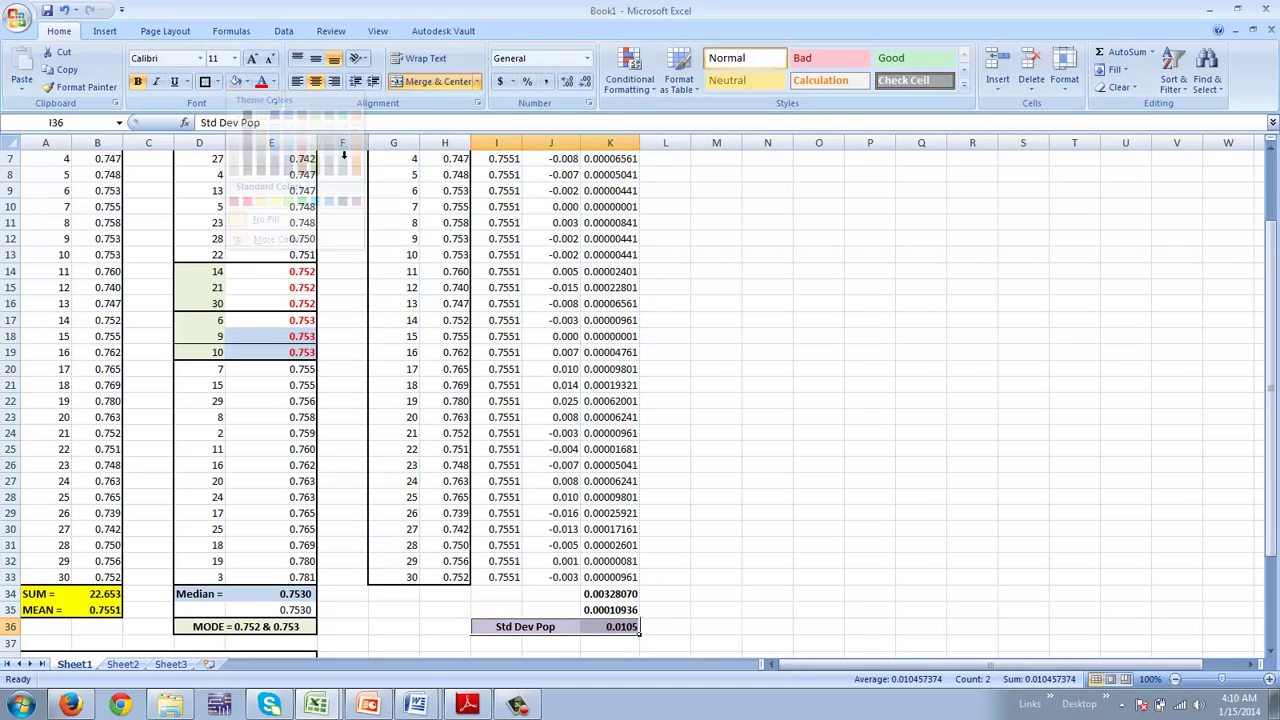
{"action": "left_click", "coordinate": [718, 479]}
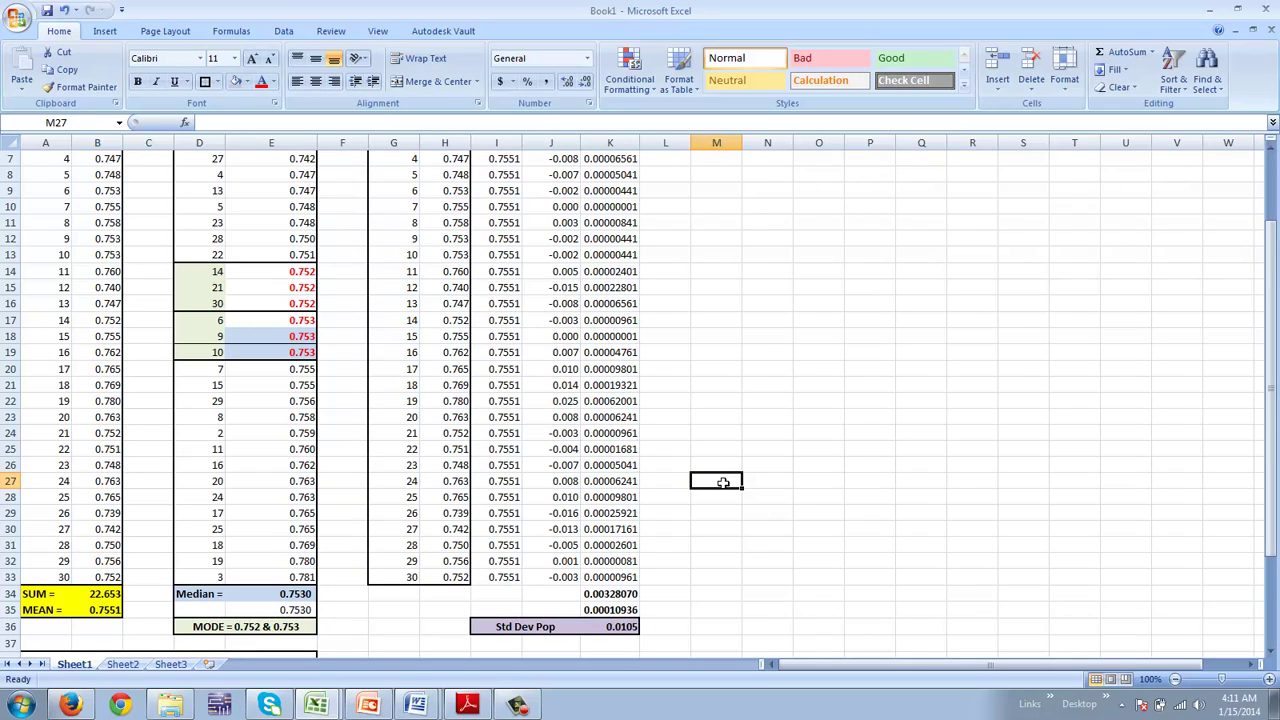